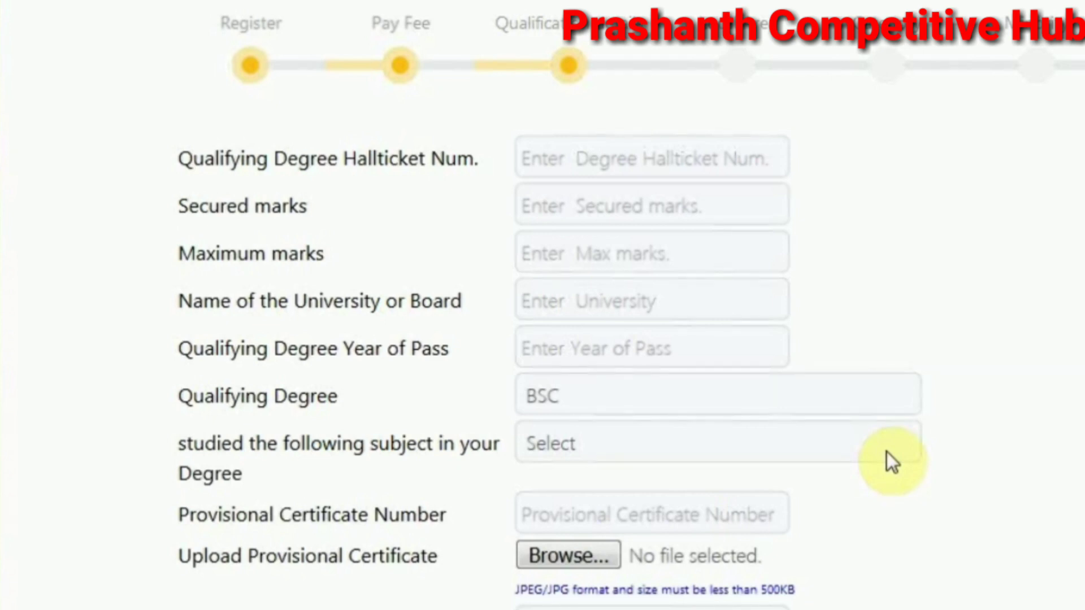
pyautogui.scroll(-2, 886, 452)
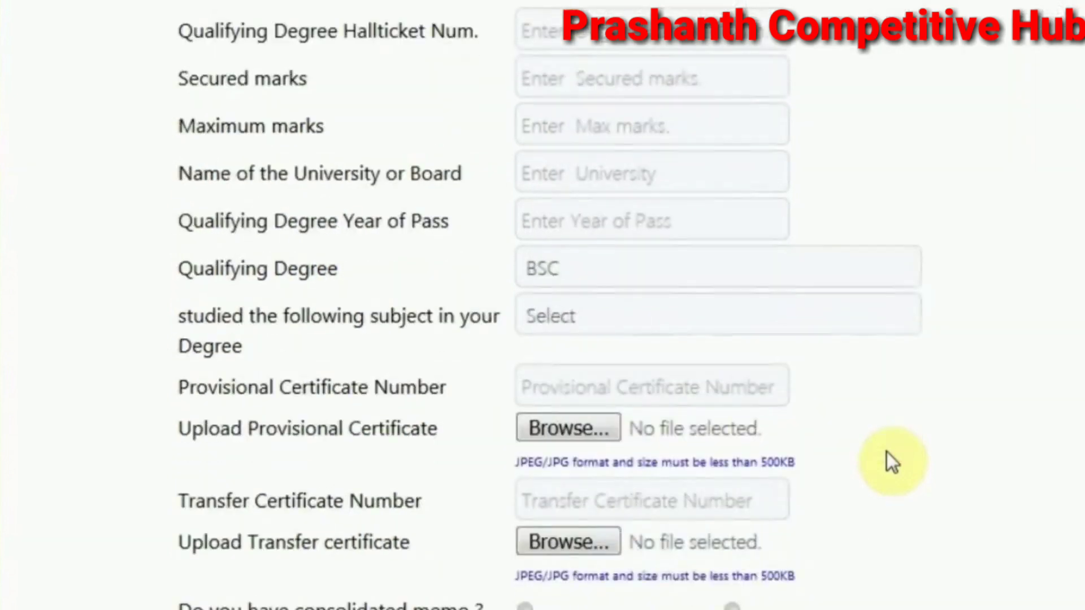
pyautogui.scroll(2, 887, 452)
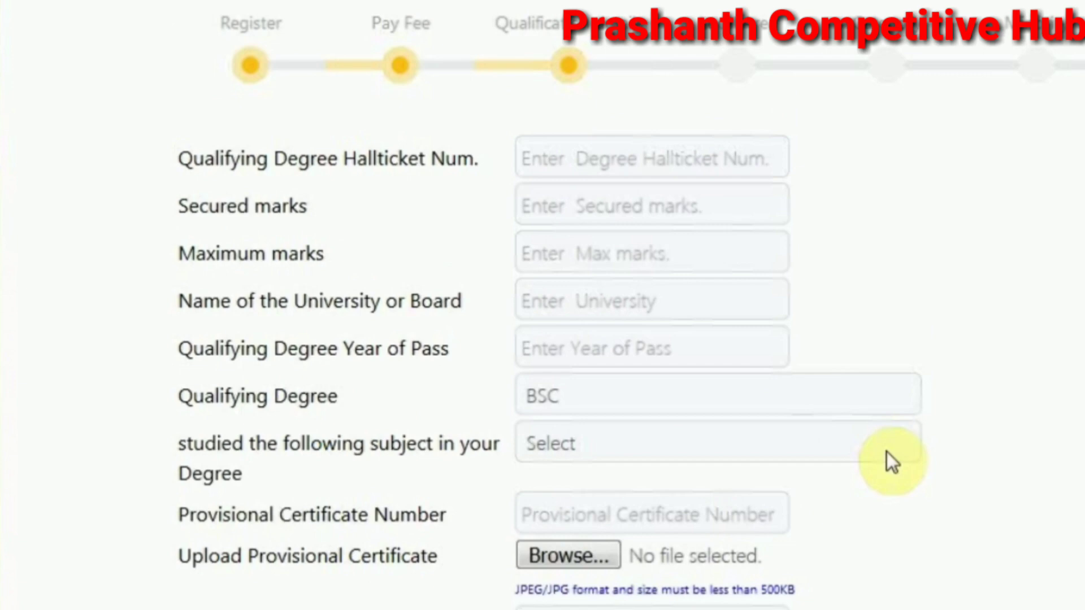
pyautogui.scroll(-6, 887, 453)
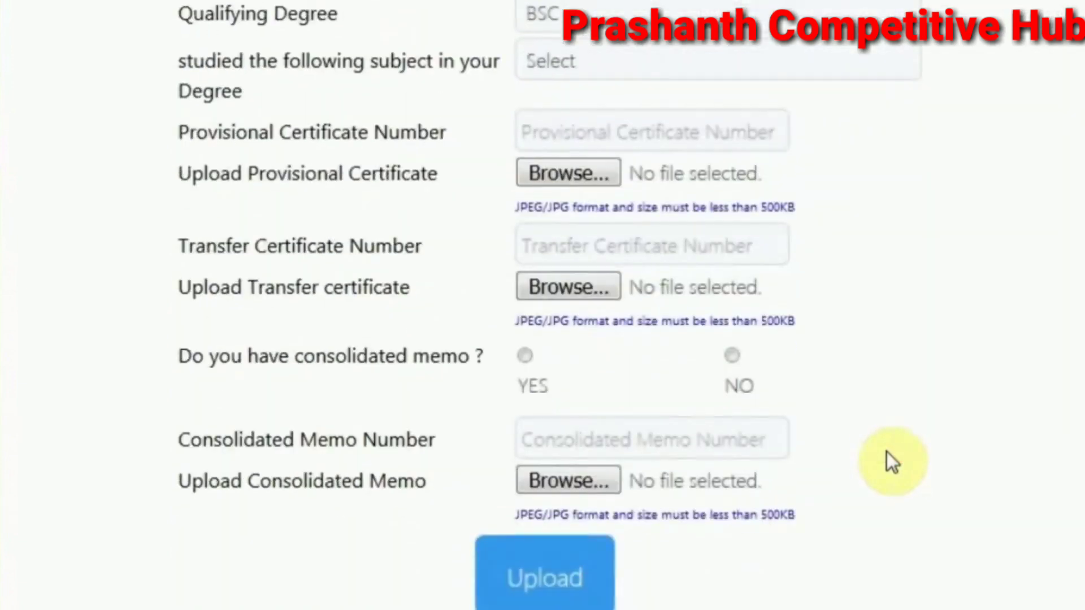
pyautogui.scroll(4, 886, 453)
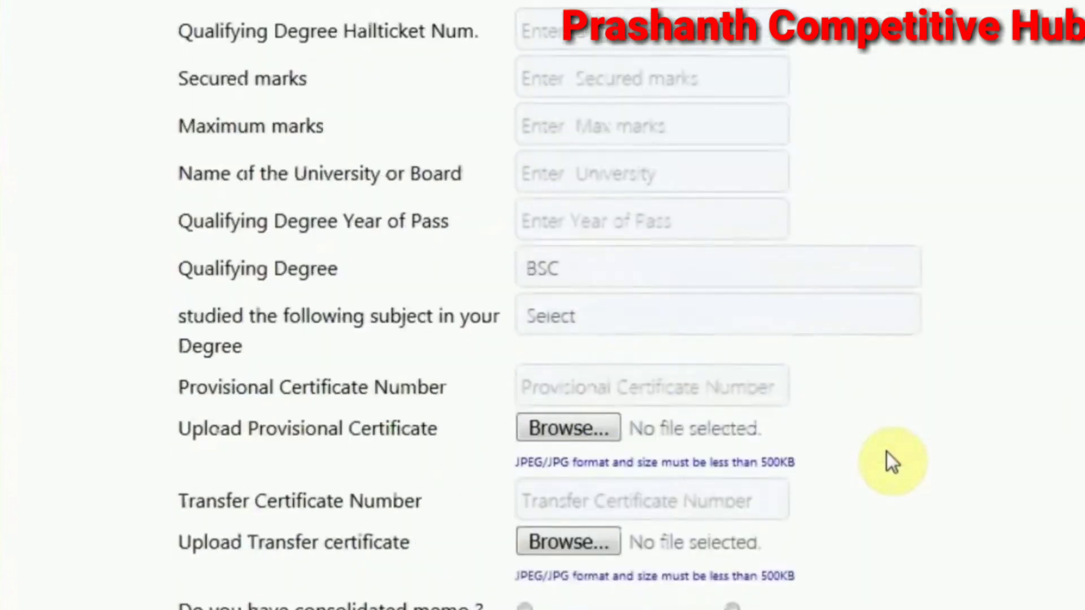
pyautogui.scroll(-4, 887, 453)
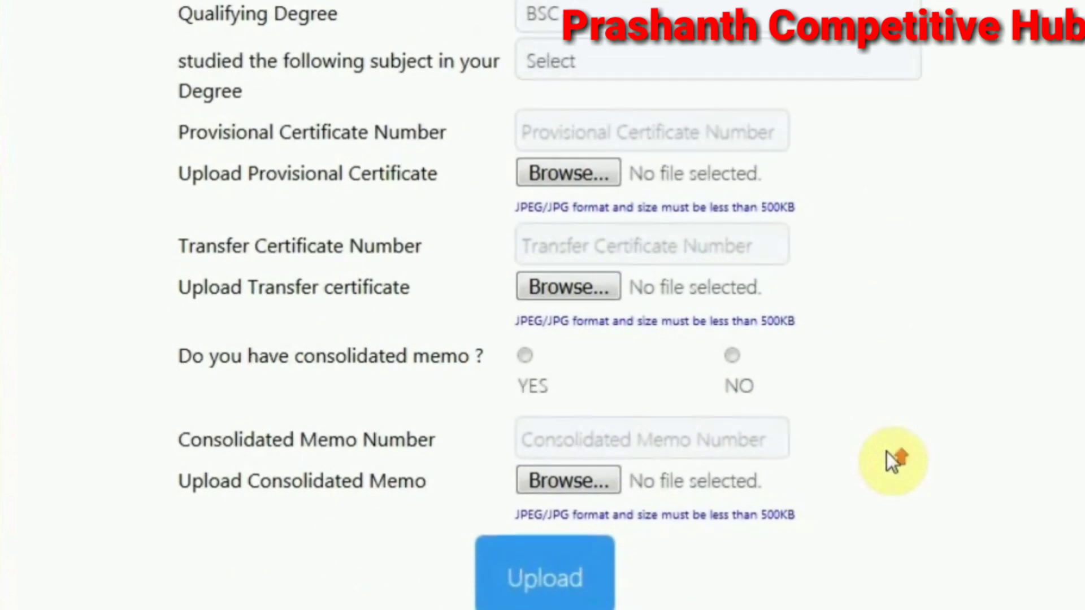
pyautogui.scroll(2, 886, 452)
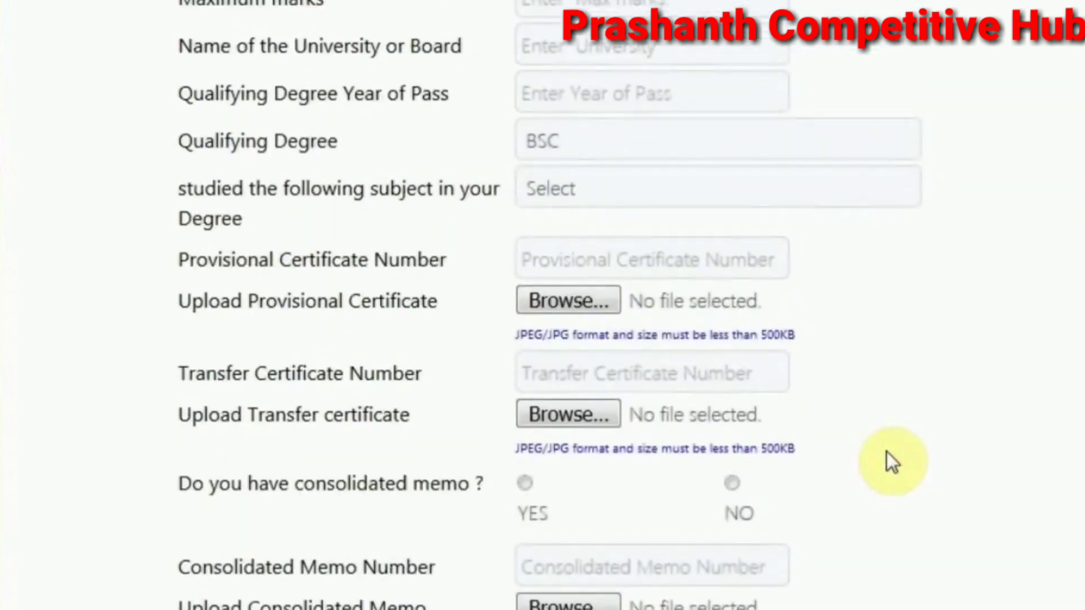
pyautogui.scroll(4, 887, 453)
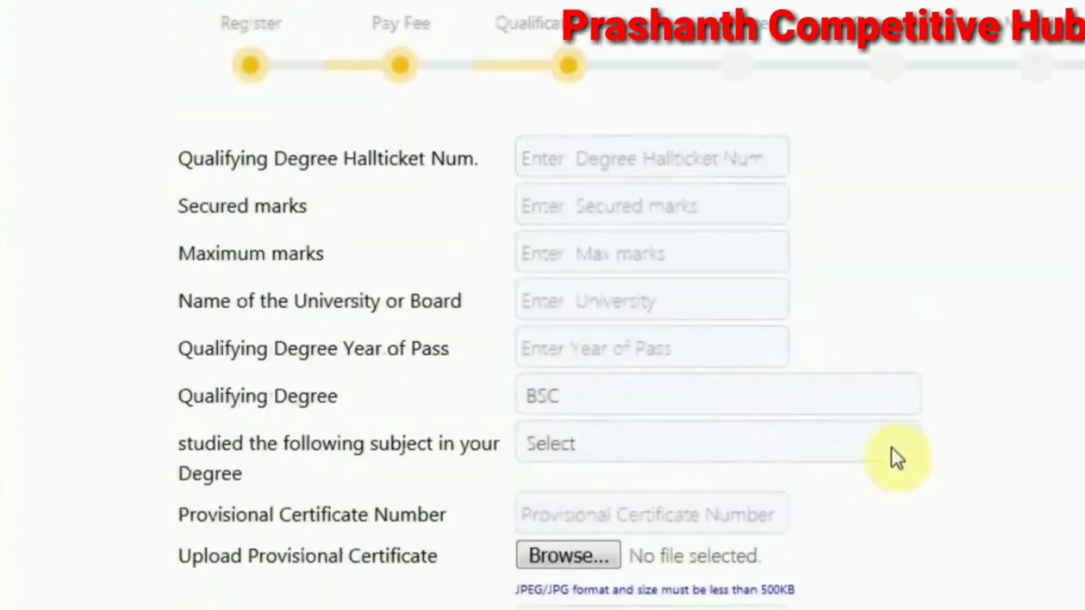
pyautogui.scroll(-2, 892, 449)
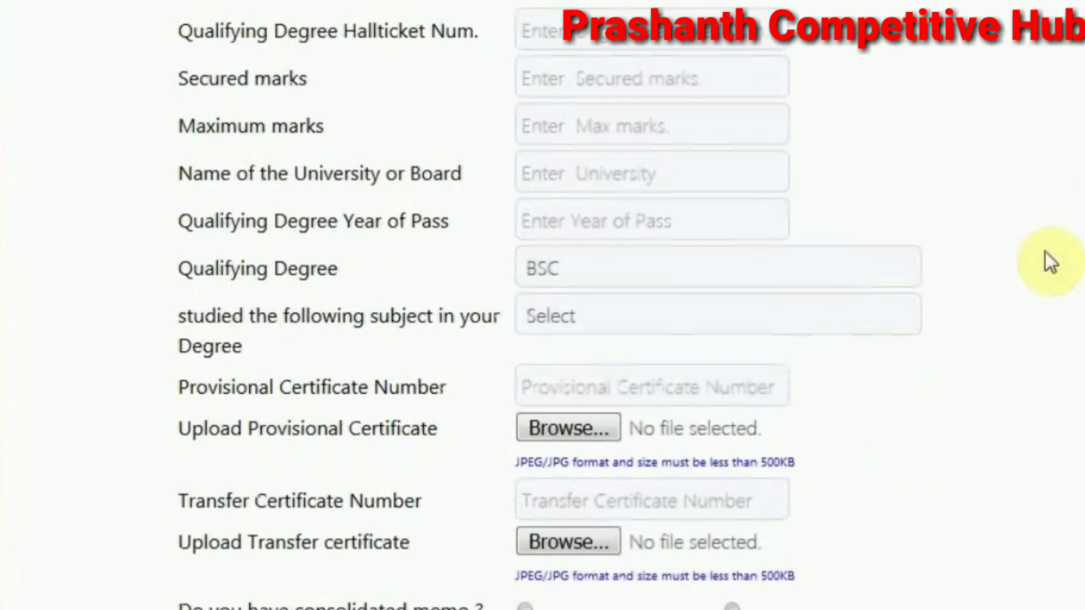
pyautogui.scroll(2, 1045, 252)
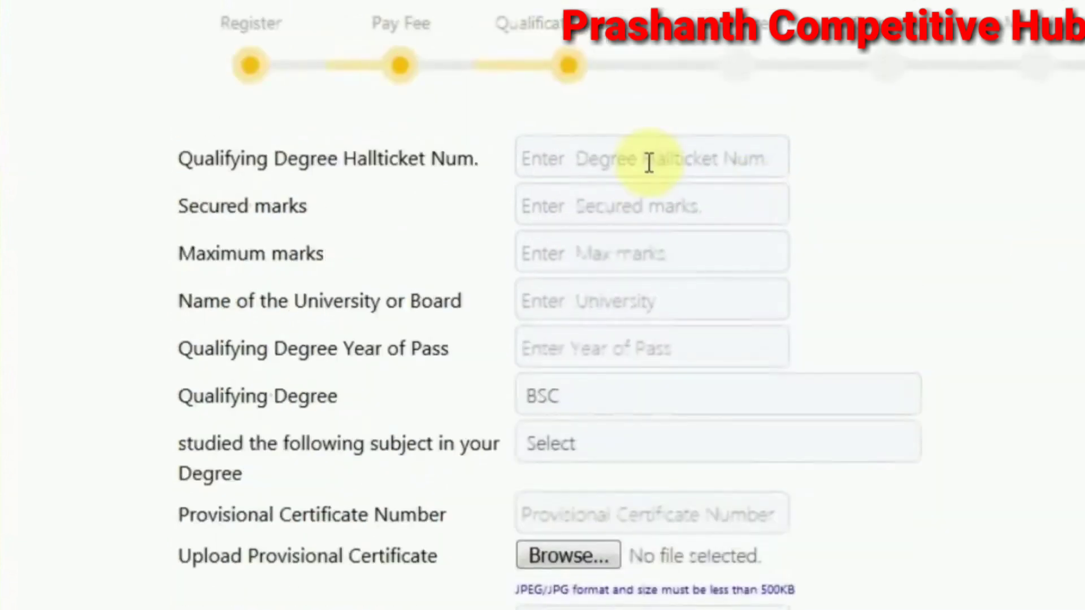
# Enter the qualifying degree hall ticket number
pyautogui.click(649, 161)
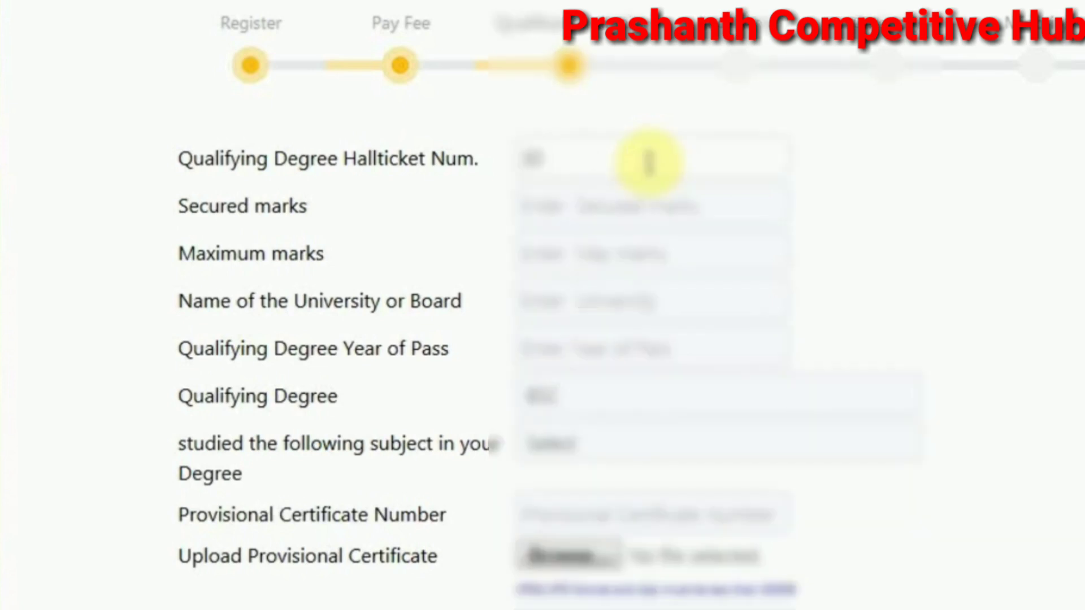
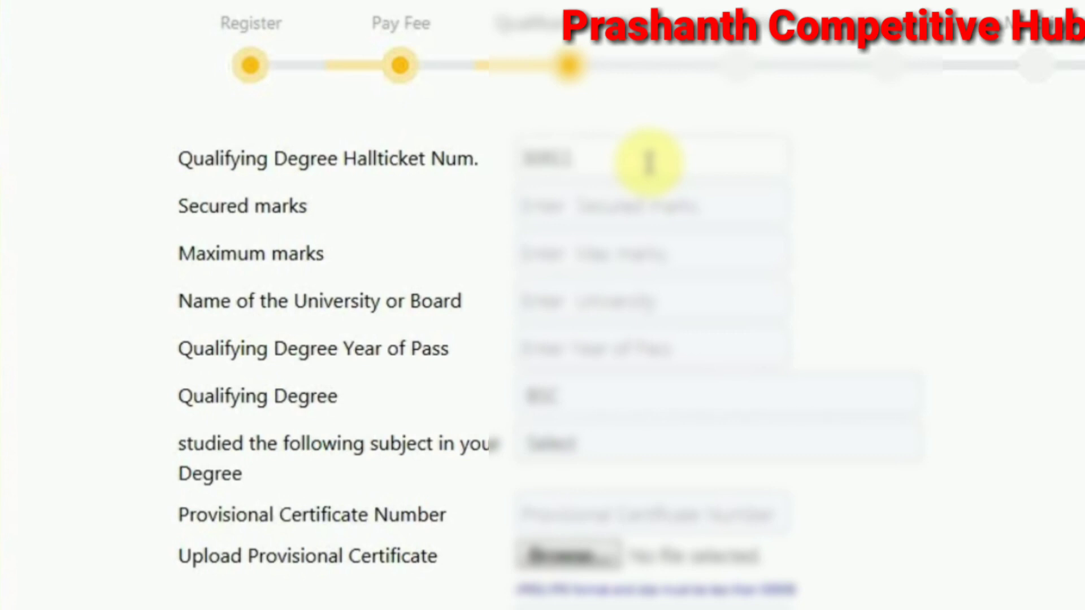
pyautogui.press('BackSpace')
pyautogui.press('BackSpace')
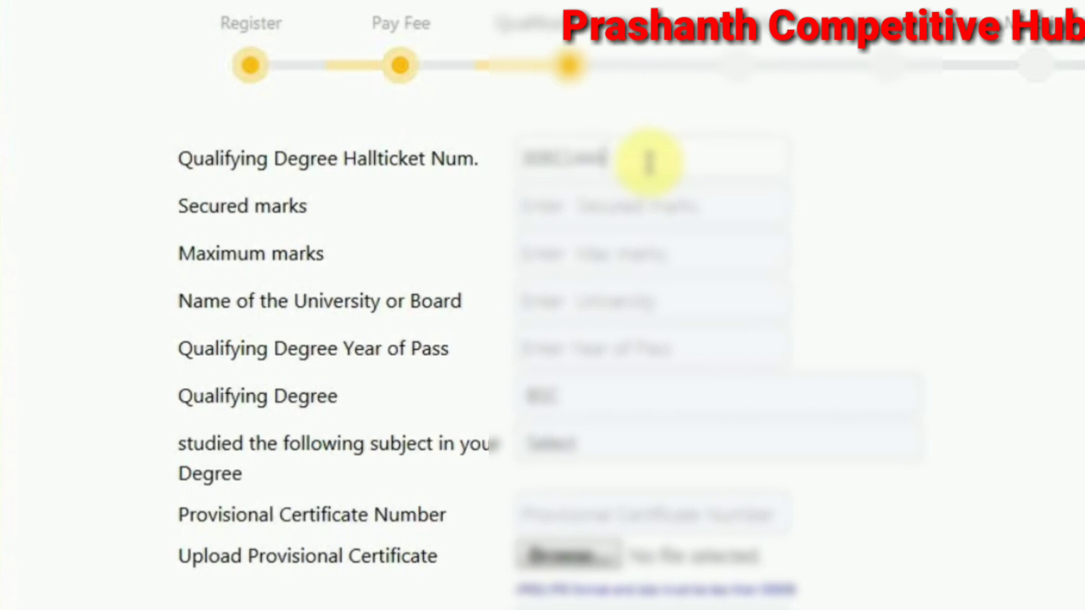
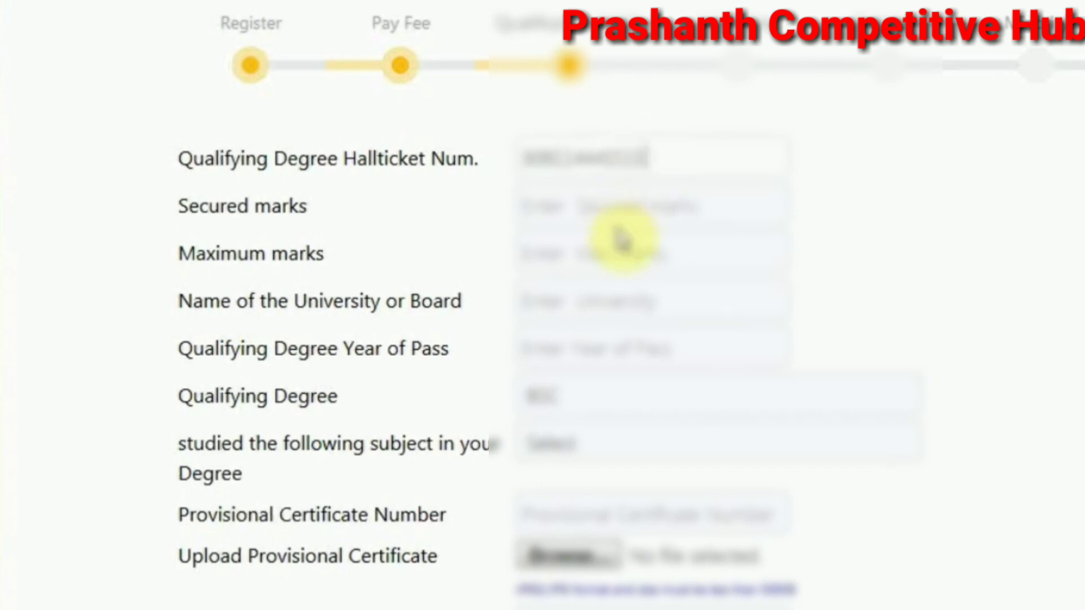
# Enter 1458 as secured marks and 1800 as maximum marks
pyautogui.click(610, 210)
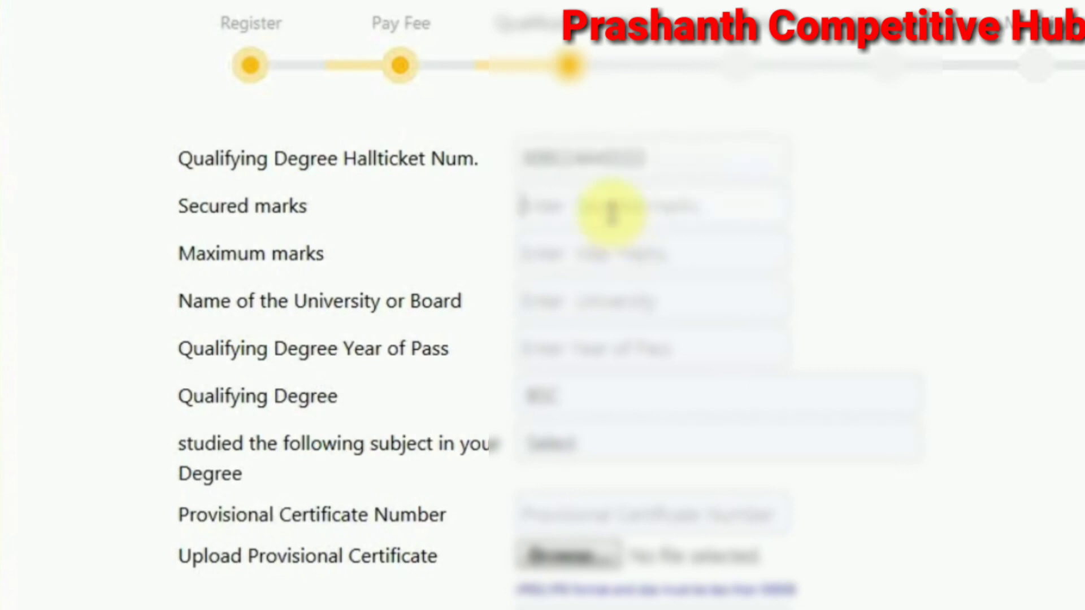
pyautogui.write('1')
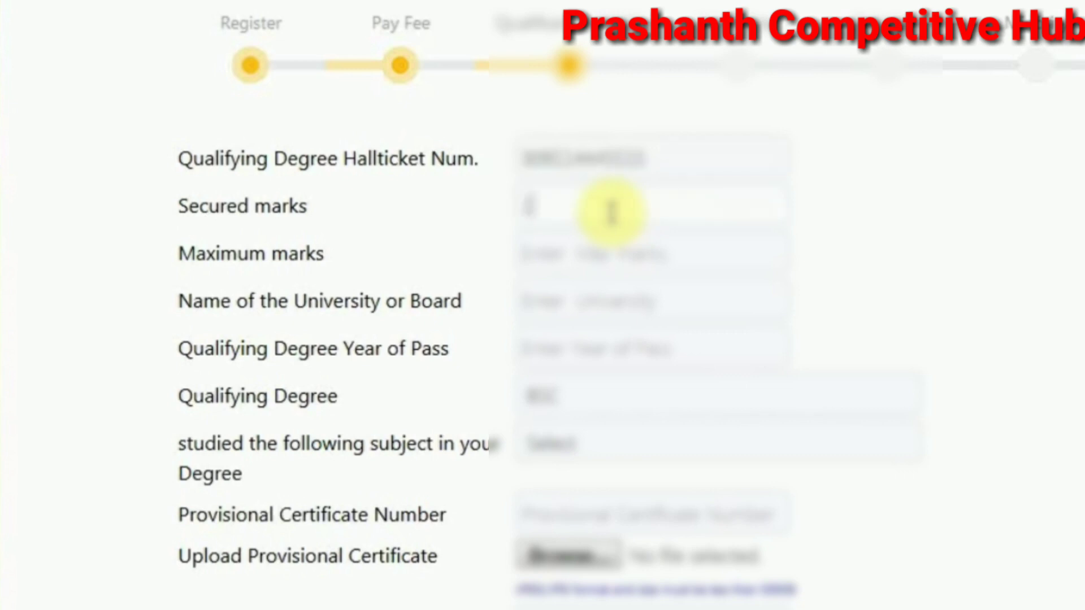
pyautogui.write('458')
pyautogui.click(618, 249)
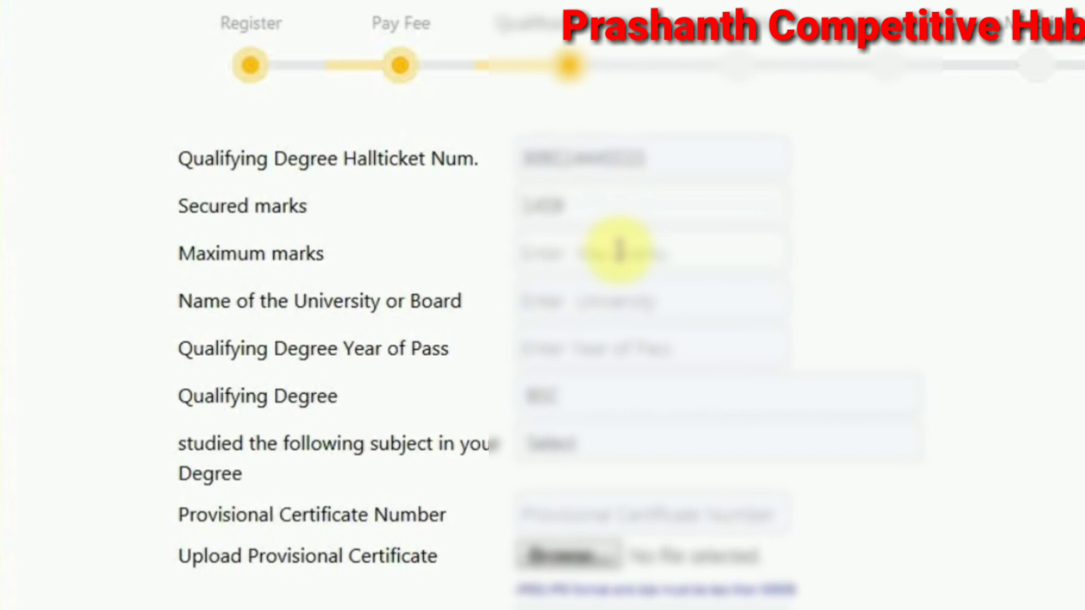
pyautogui.write('2')
pyautogui.press('BackSpace')
pyautogui.write('1800')
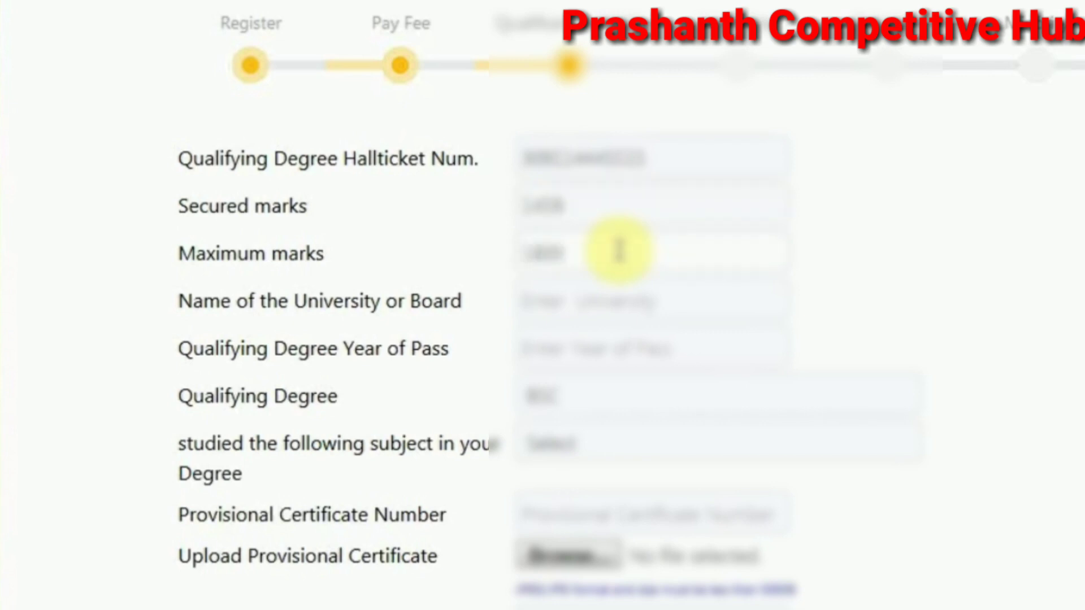
# Enter PALAMURU UNIVERSITY as the university and 2017 as the year of pass
pyautogui.click(609, 307)
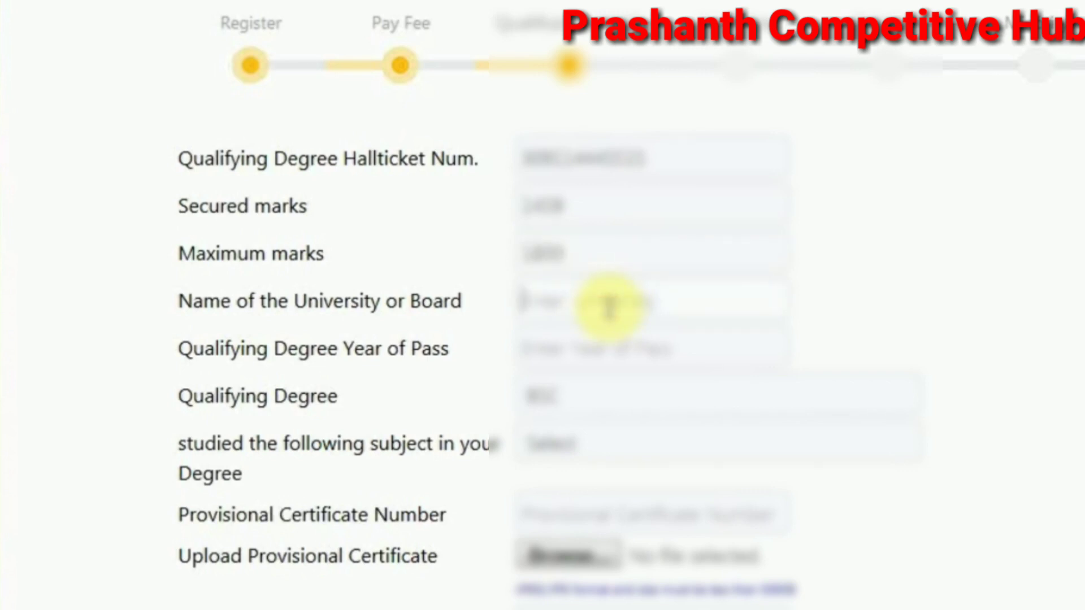
pyautogui.write('da')
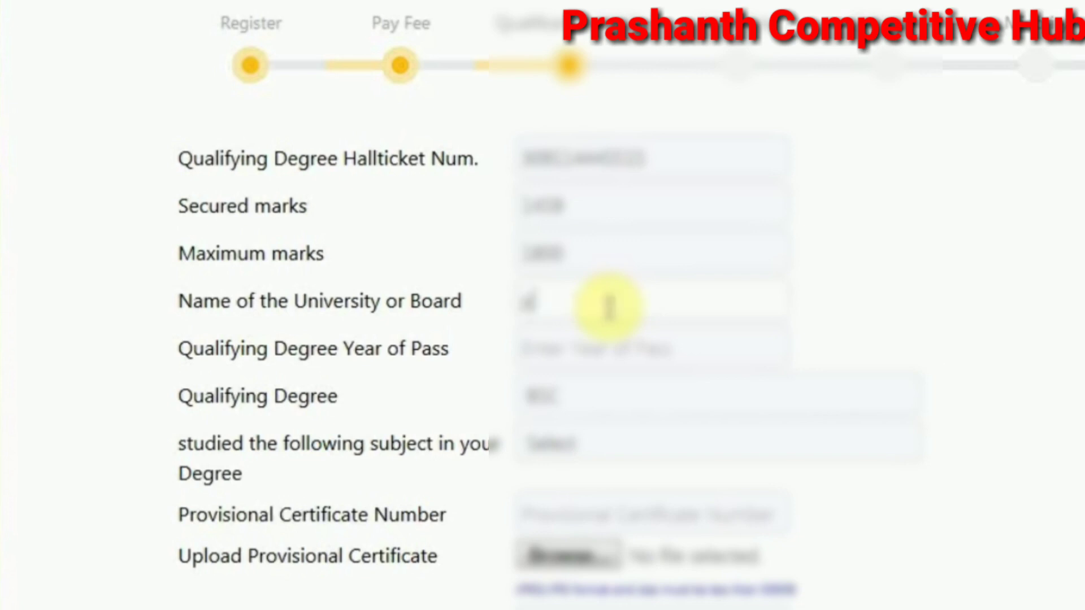
pyautogui.press('BackSpace')
pyautogui.press('BackSpace')
pyautogui.write('PALAMURU U')
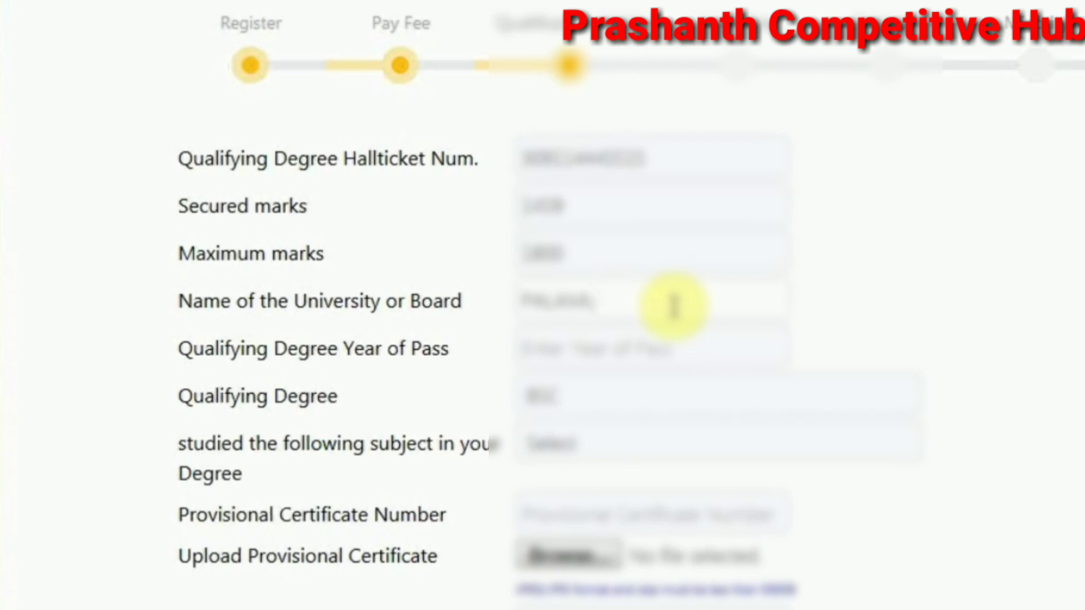
pyautogui.write('NIVERS')
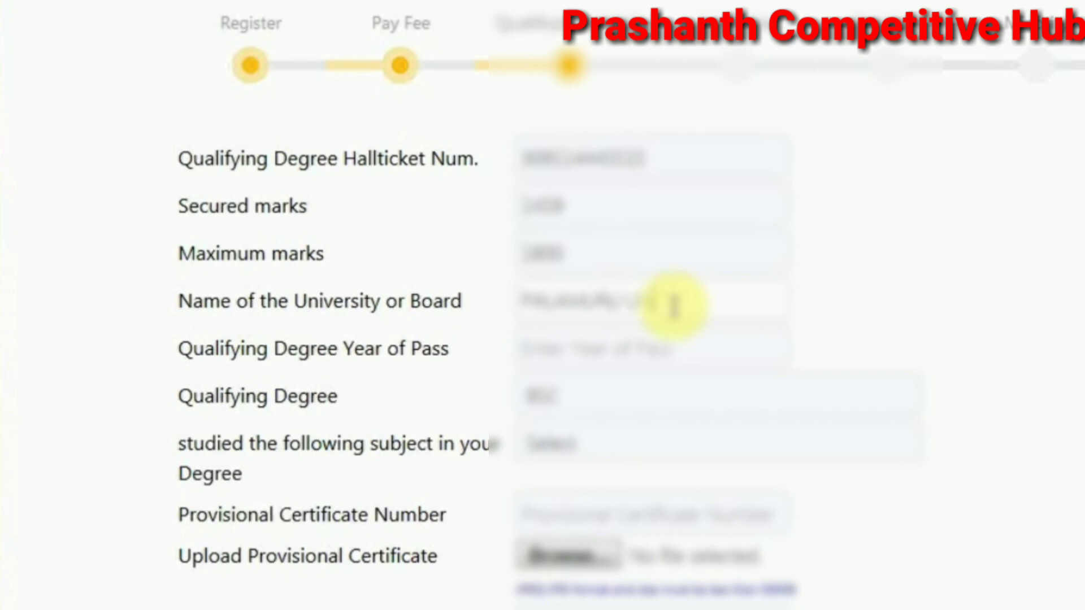
pyautogui.write('ITY')
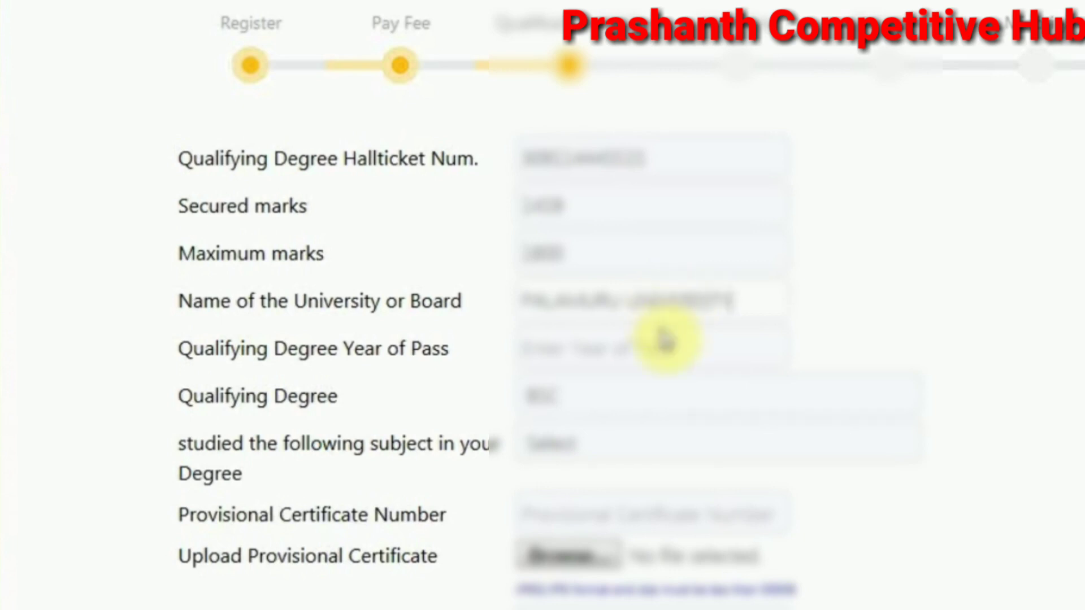
pyautogui.click(667, 344)
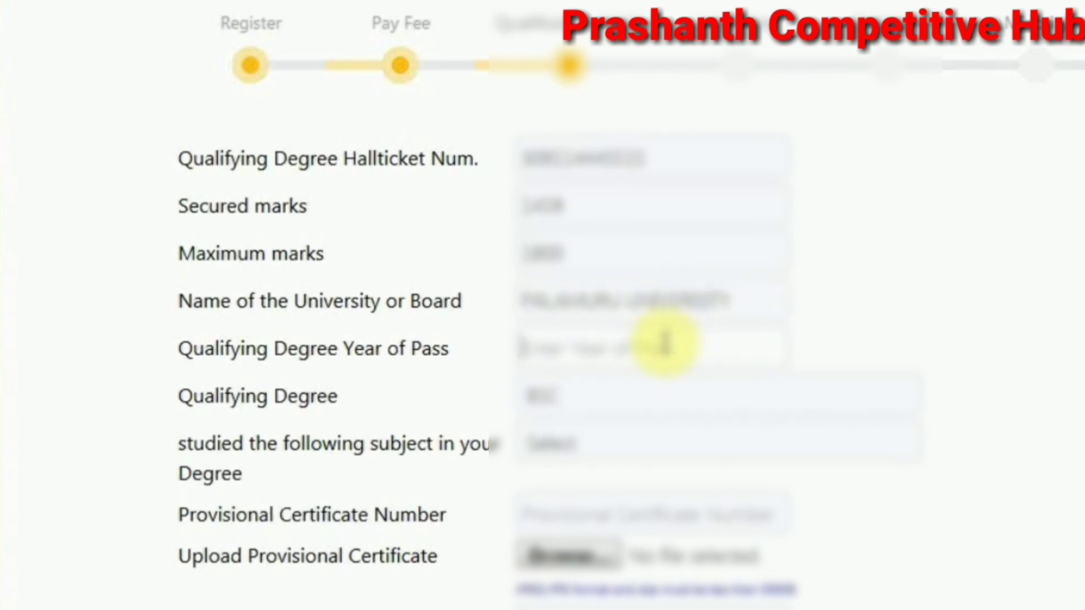
pyautogui.write('2017')
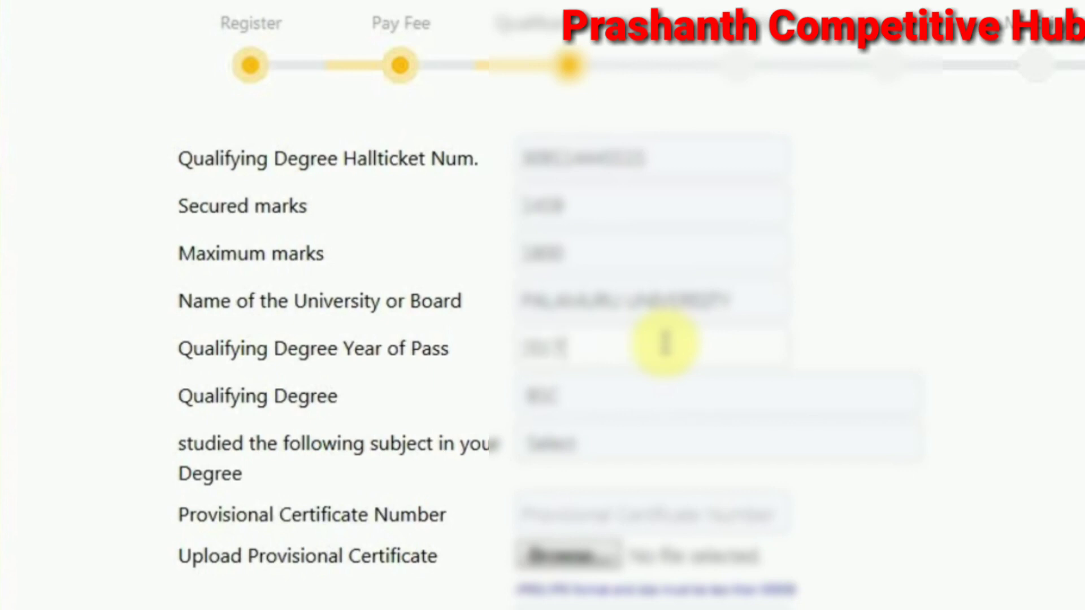
pyautogui.write('4')
pyautogui.press('BackSpace')
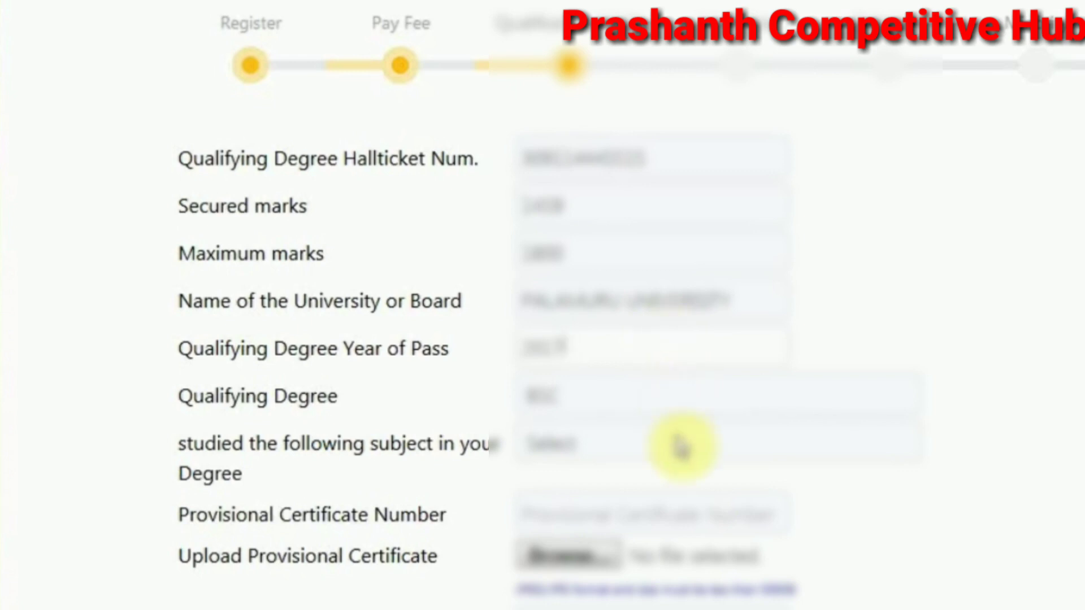
# Check the Qualifying Degree list twice, keeping the current degree unchanged
pyautogui.scroll(-1, 718, 472)
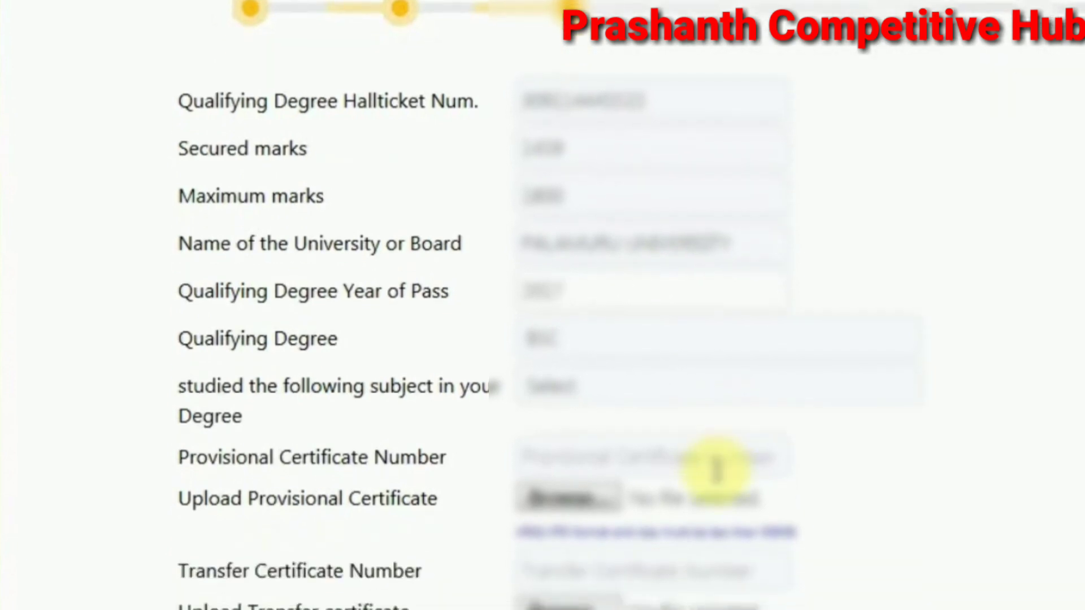
pyautogui.click(574, 342)
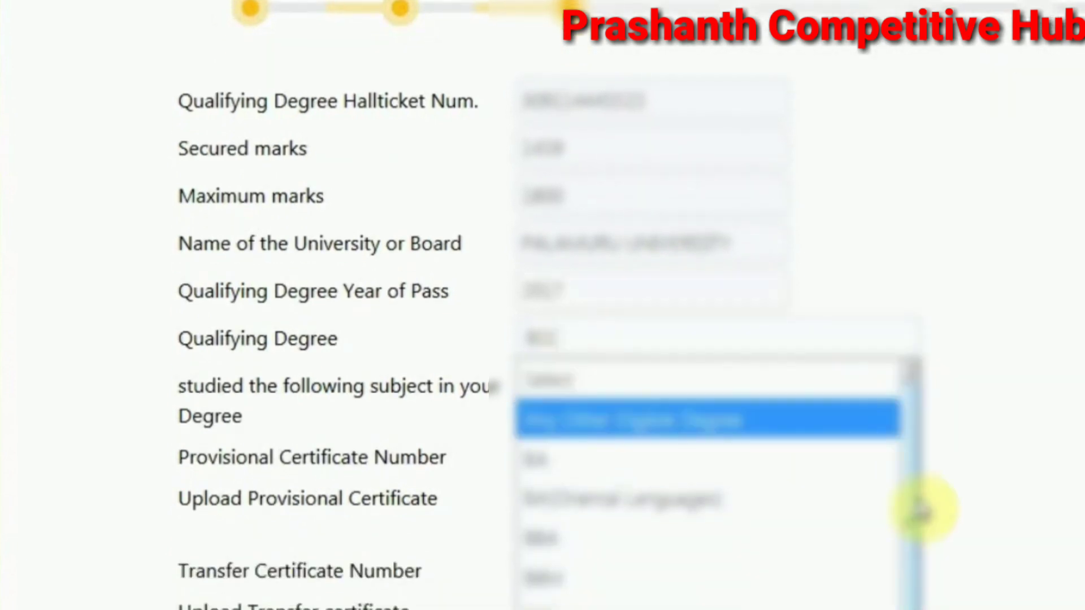
pyautogui.moveTo(923, 508)
pyautogui.mouseDown()
pyautogui.moveTo(910, 504)
pyautogui.moveTo(918, 593)
pyautogui.moveTo(922, 507)
pyautogui.moveTo(922, 584)
pyautogui.mouseUp()
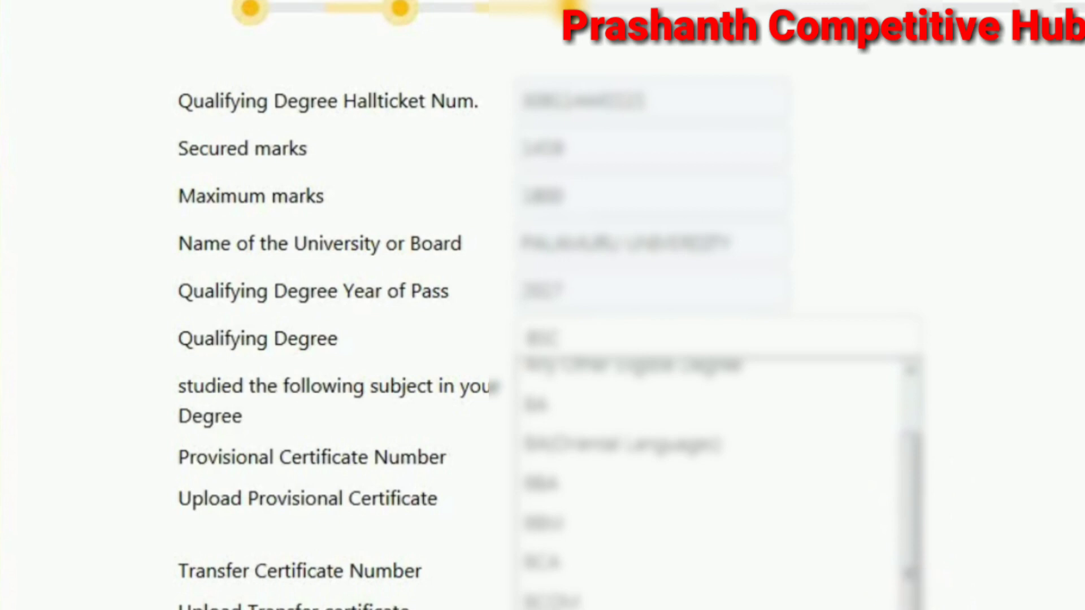
pyautogui.press('Escape')
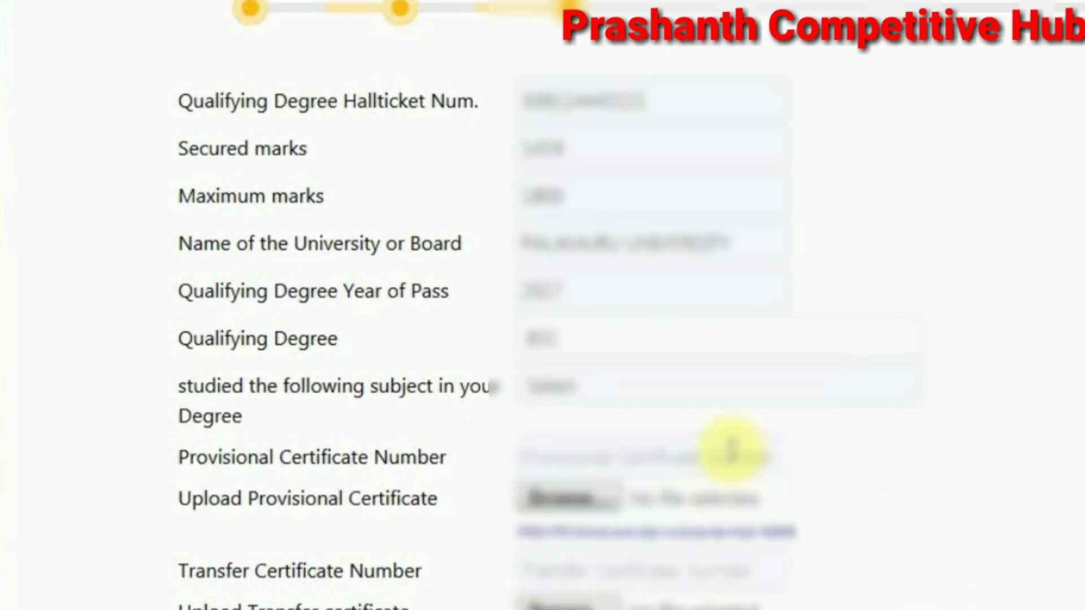
pyautogui.click(737, 346)
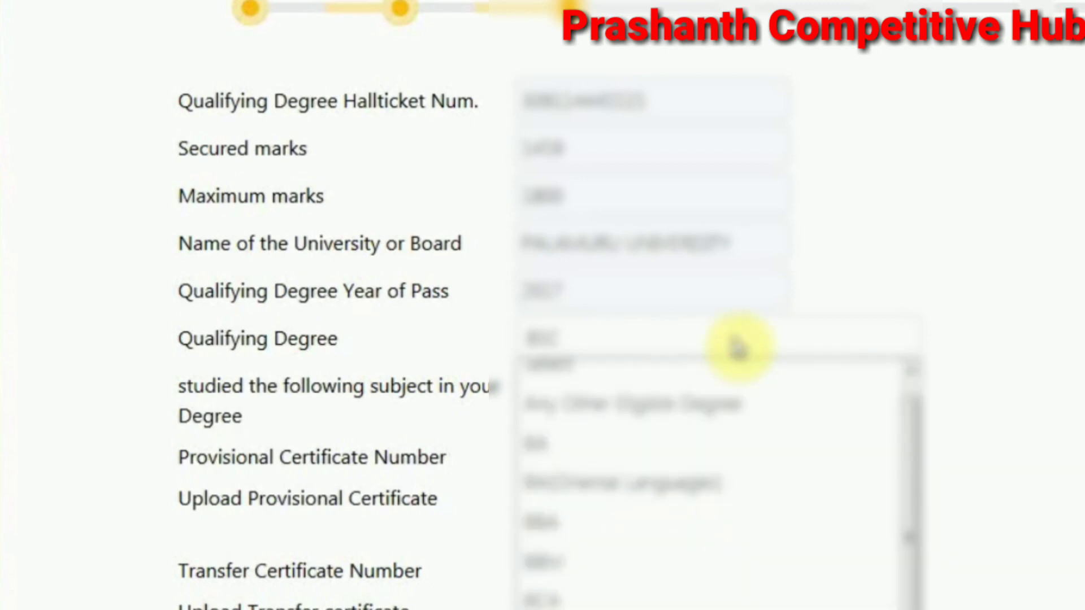
pyautogui.moveTo(913, 539); pyautogui.dragTo(914, 596)
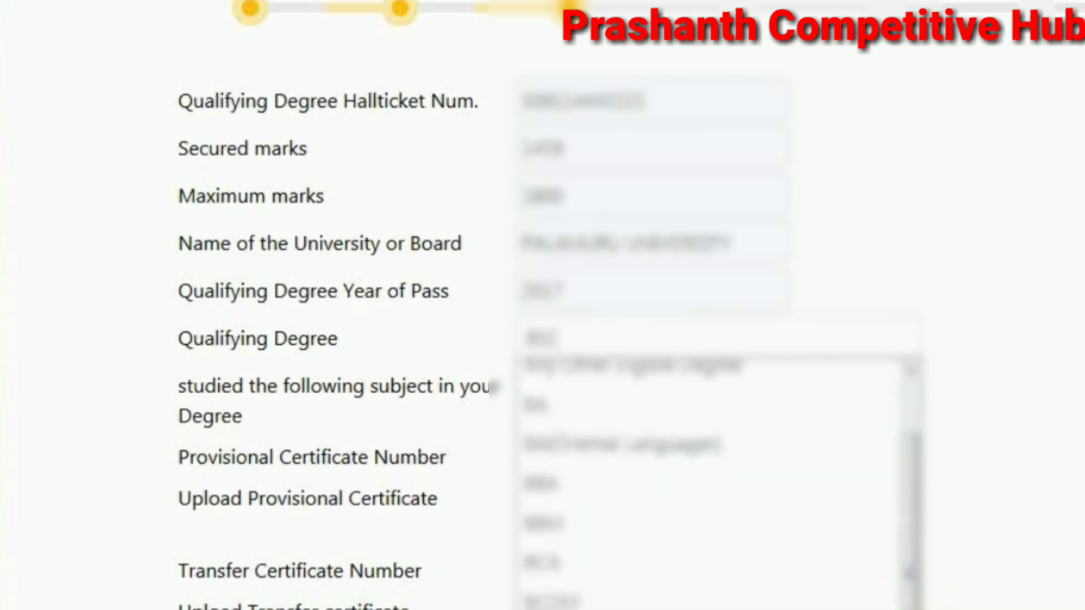
pyautogui.press('Escape')
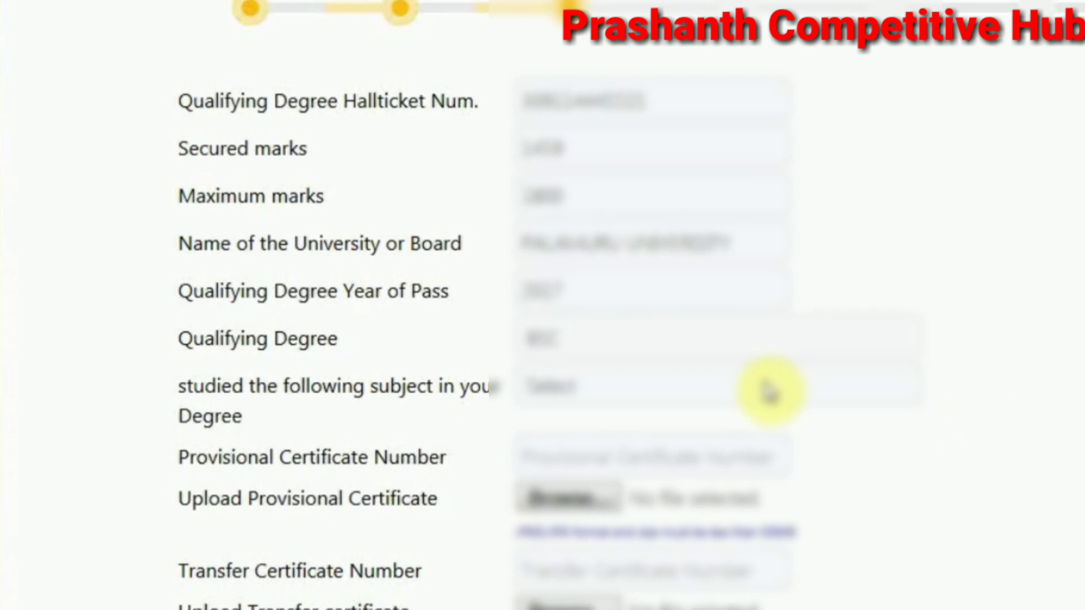
# Select Botany as the subject studied in the degree
pyautogui.click(746, 384)
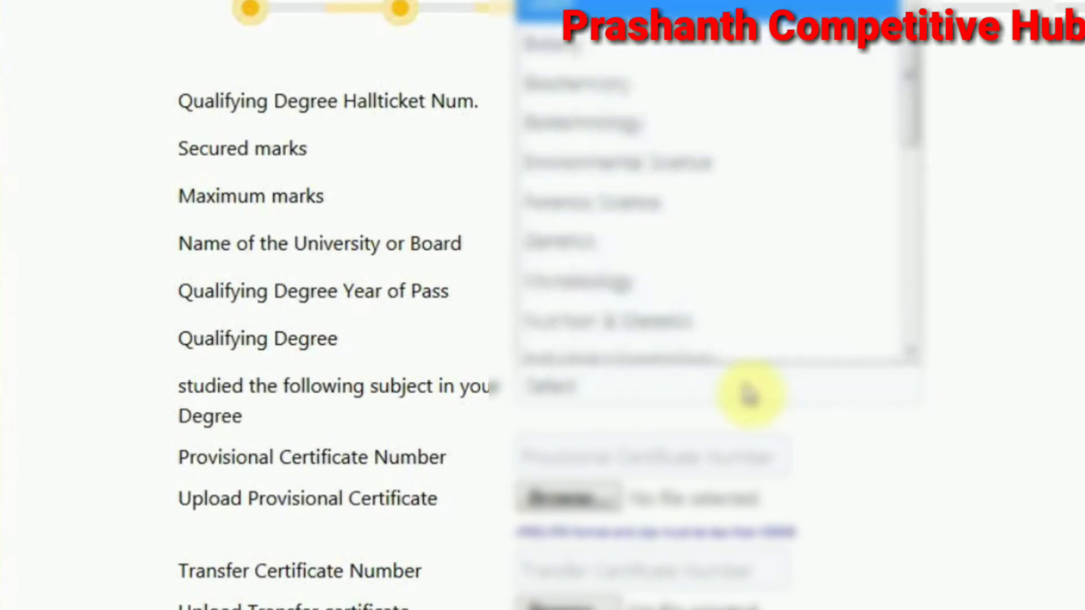
pyautogui.moveTo(908, 121); pyautogui.dragTo(905, 62)
pyautogui.click(844, 60)
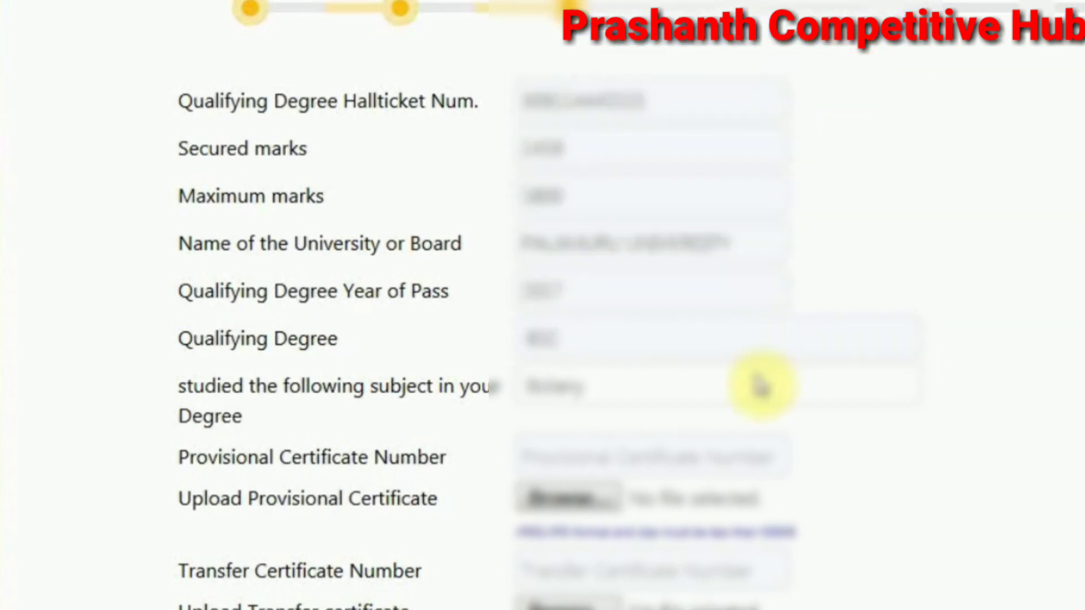
pyautogui.click(697, 394)
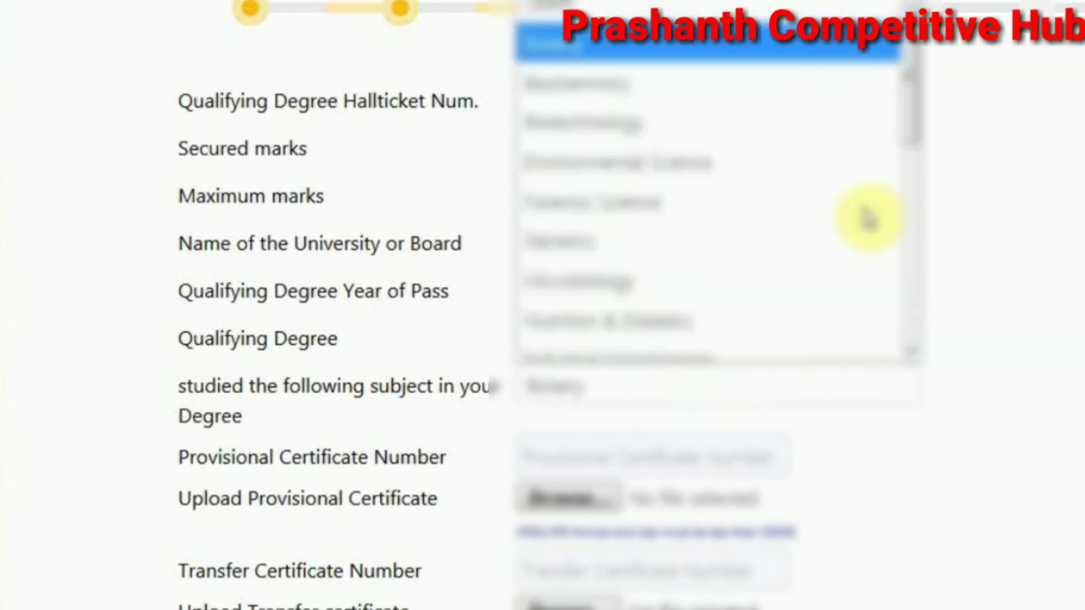
pyautogui.moveTo(916, 102); pyautogui.dragTo(911, 325)
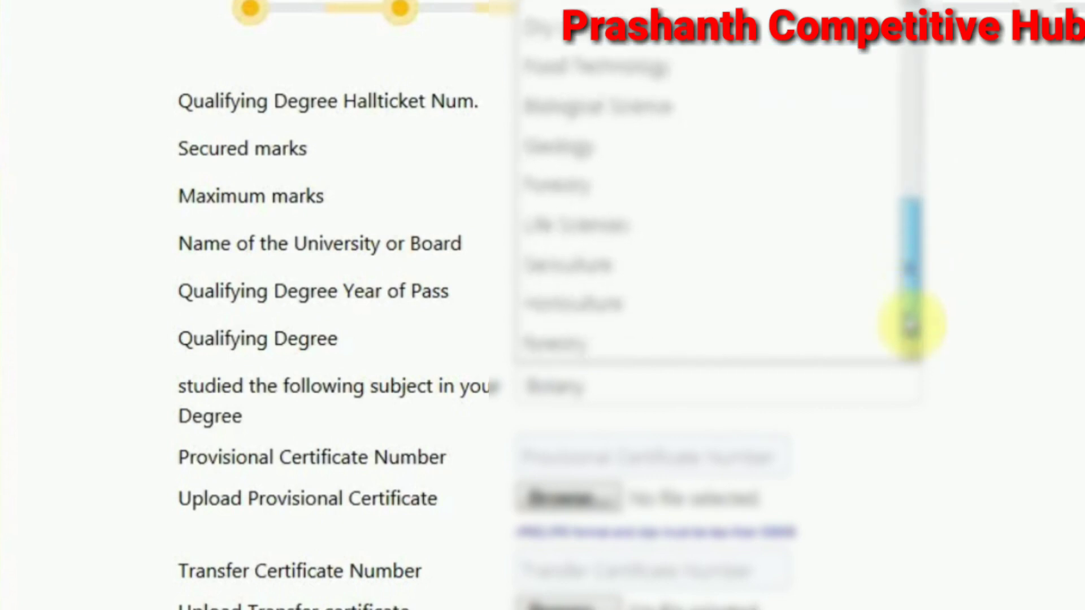
pyautogui.moveTo(911, 323); pyautogui.dragTo(901, 14)
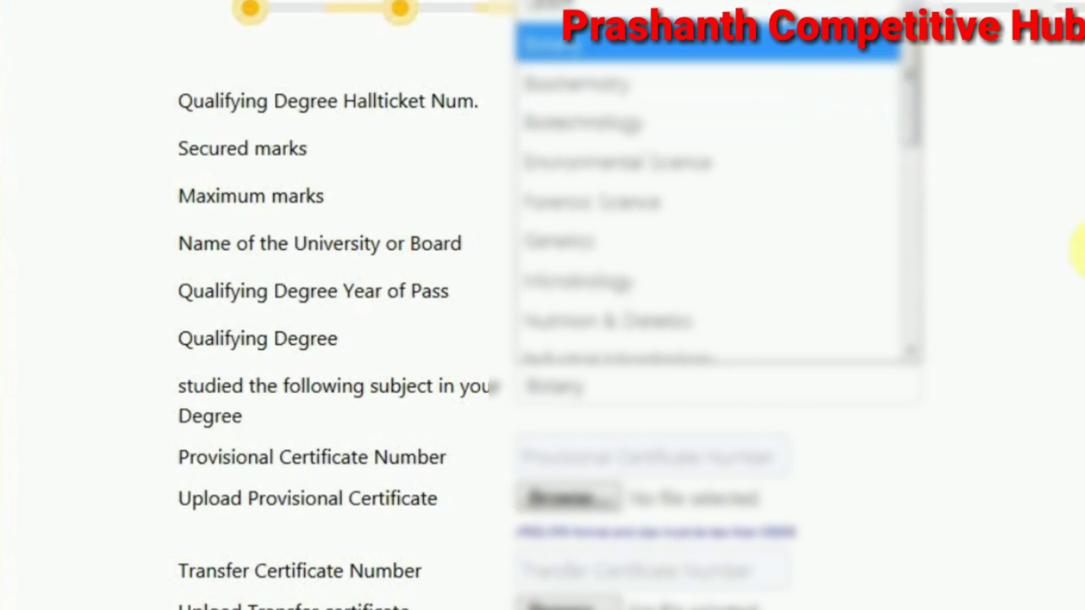
pyautogui.click(1061, 240)
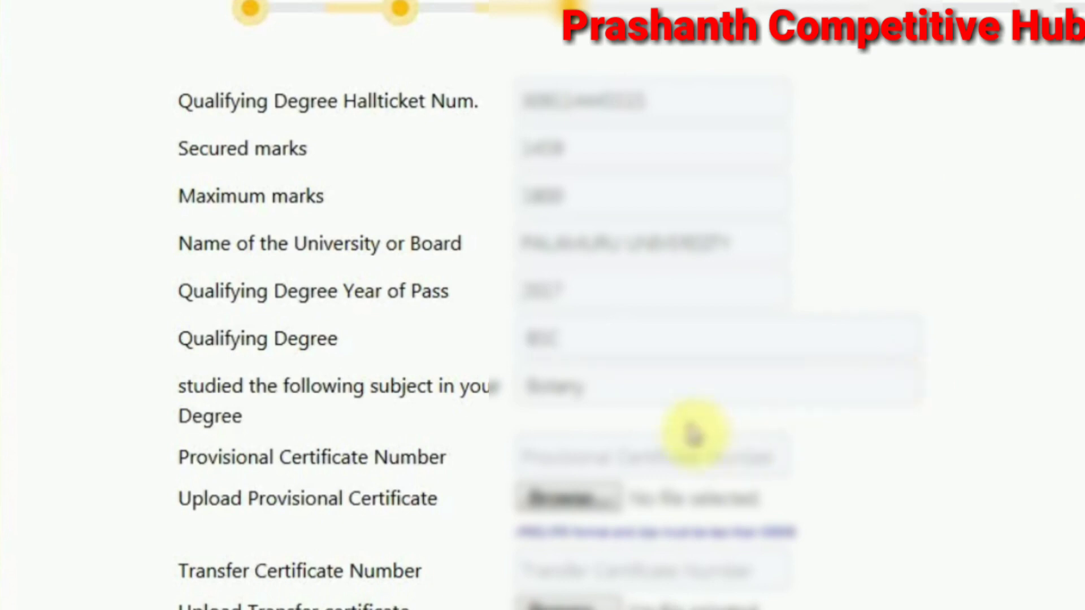
# Enter the provisional certificate number and review the certificate upload form
pyautogui.click(685, 446)
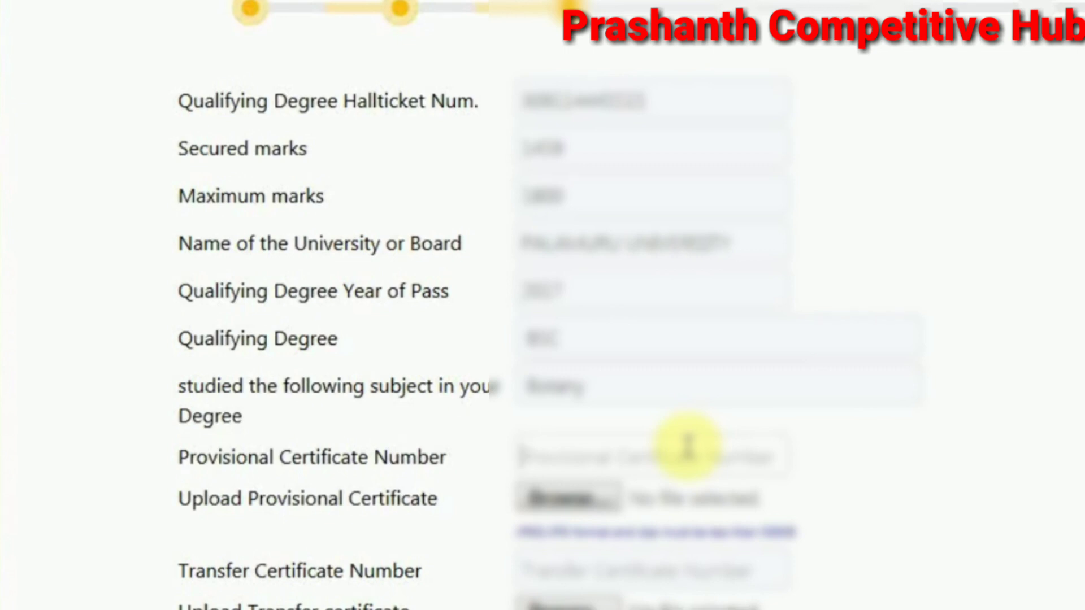
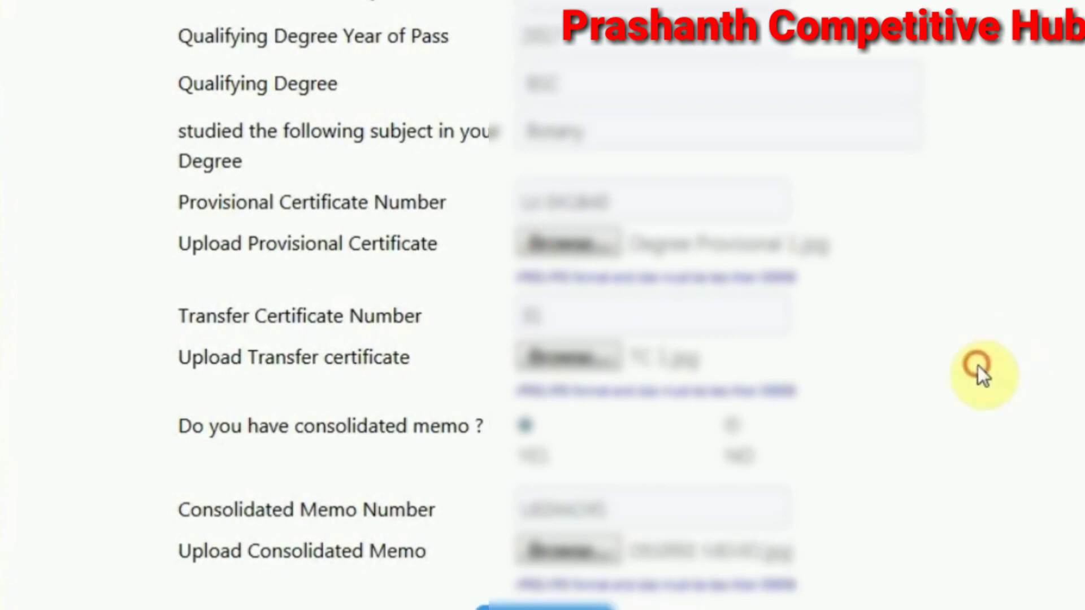
pyautogui.scroll(7, 978, 367)
pyautogui.scroll(-3, 977, 367)
pyautogui.scroll(-5, 978, 367)
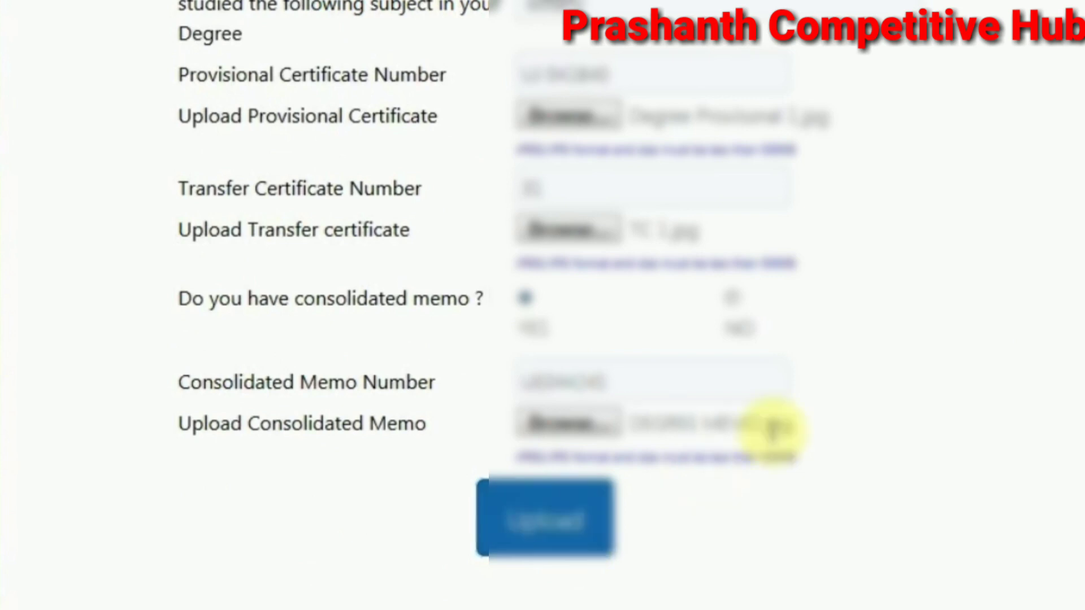
pyautogui.scroll(2, 862, 433)
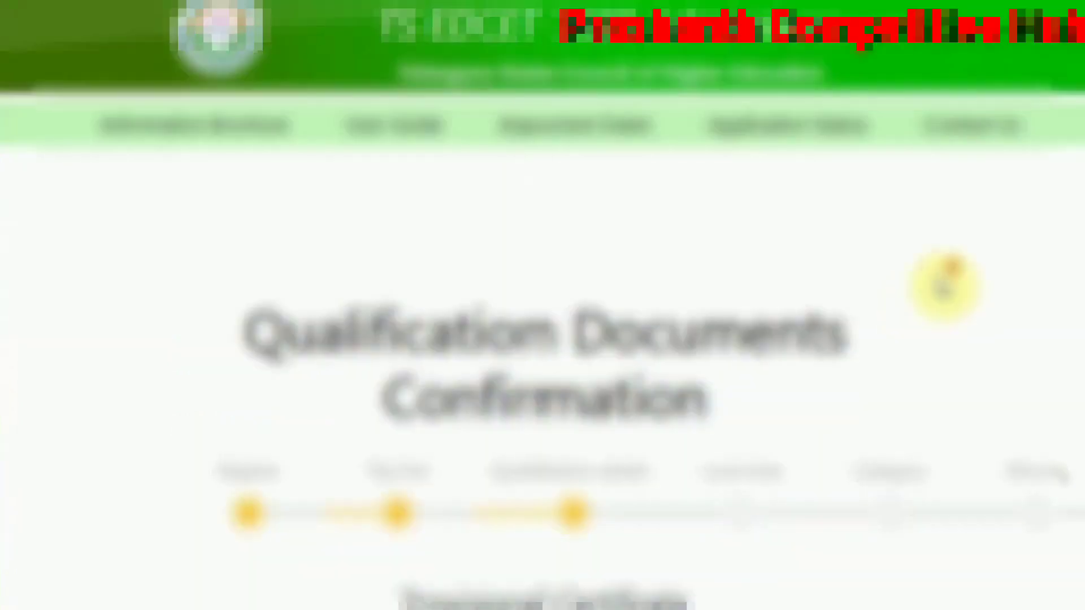
# Review the provisional, transfer and memo certificate previews and confirm them
pyautogui.scroll(-5, 944, 282)
pyautogui.scroll(-5, 944, 286)
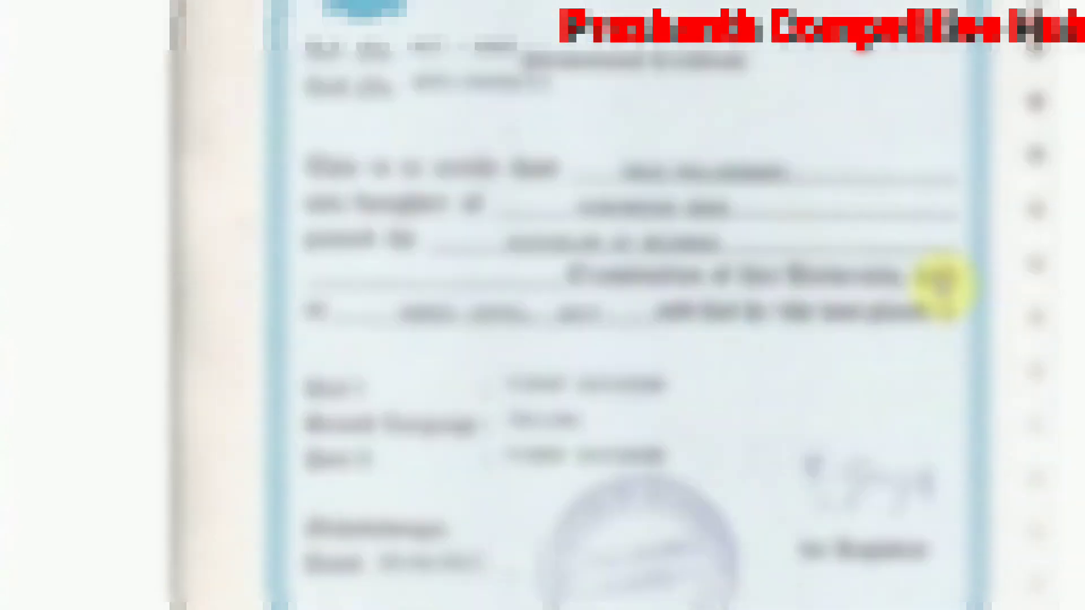
pyautogui.scroll(-10, 942, 285)
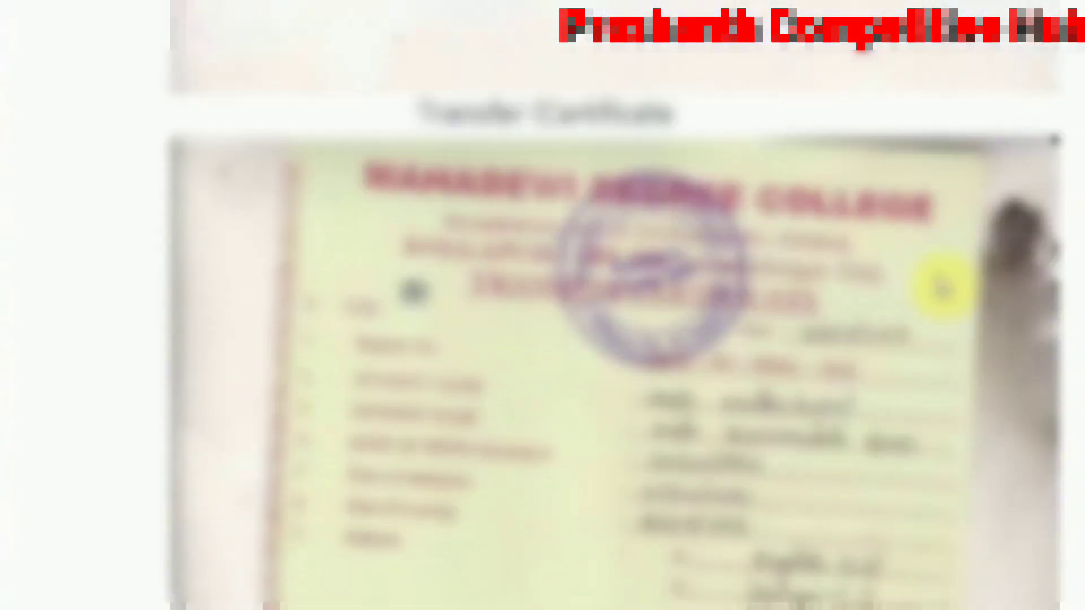
pyautogui.scroll(-12, 943, 288)
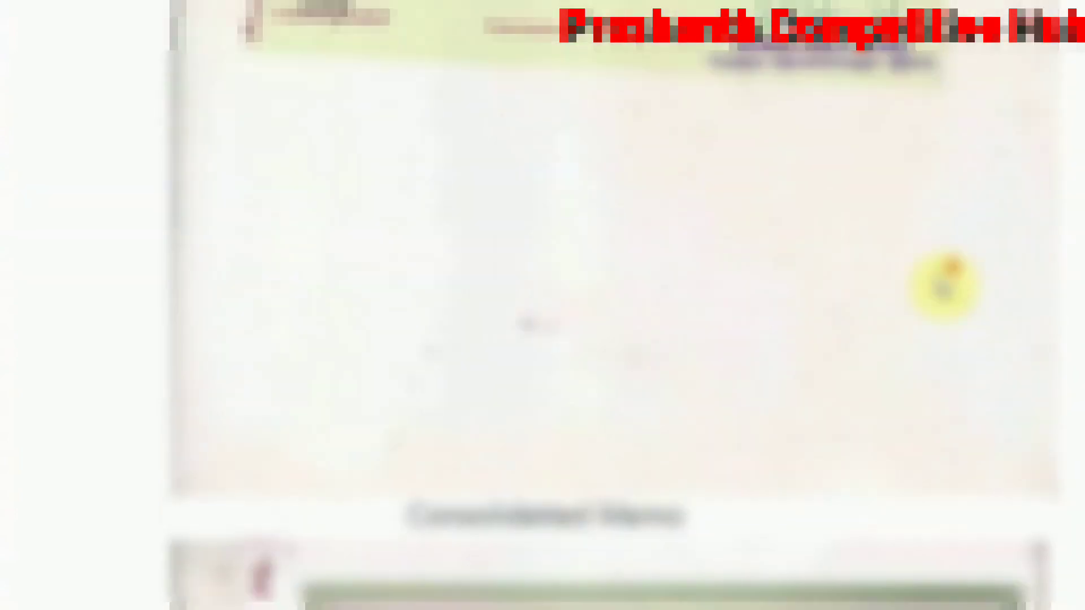
pyautogui.scroll(-7, 944, 287)
pyautogui.scroll(-10, 944, 287)
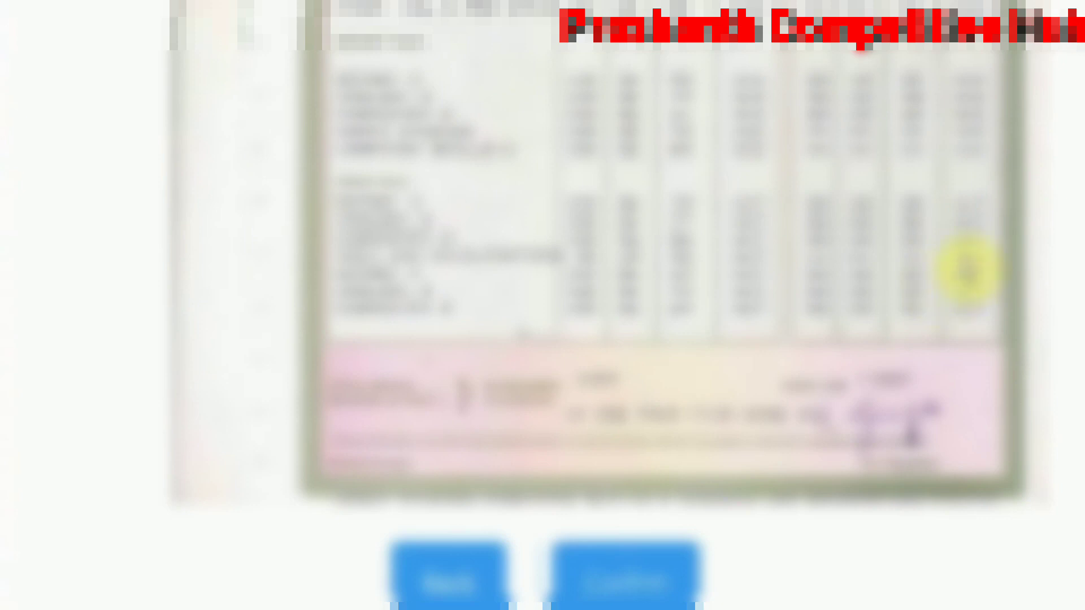
pyautogui.click(651, 578)
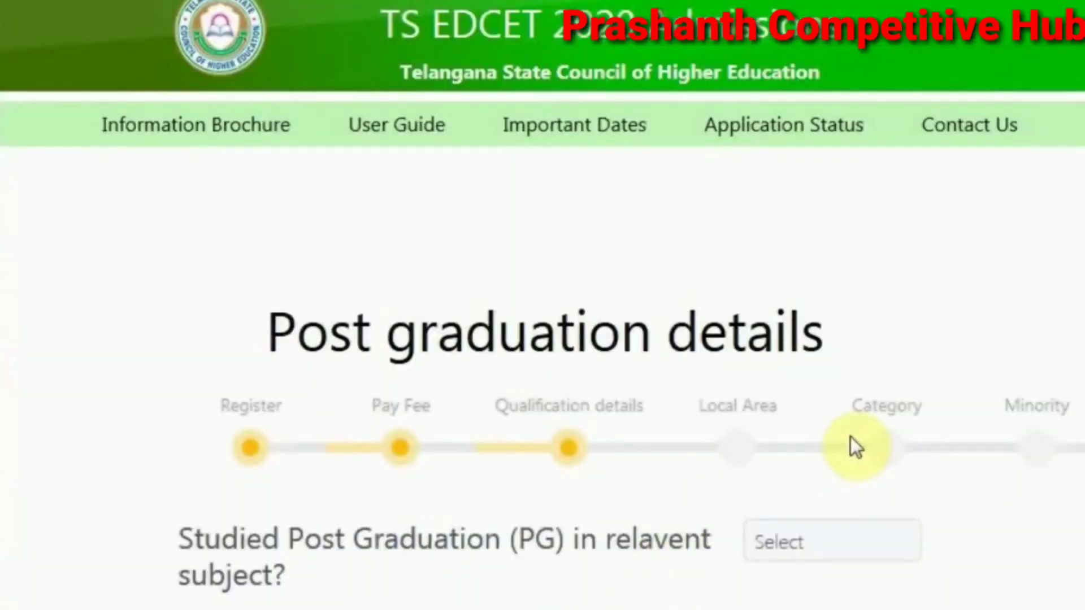
# Answer NO to 'Studied Post Graduation' and continue to Local Area Details
pyautogui.scroll(-5, 854, 438)
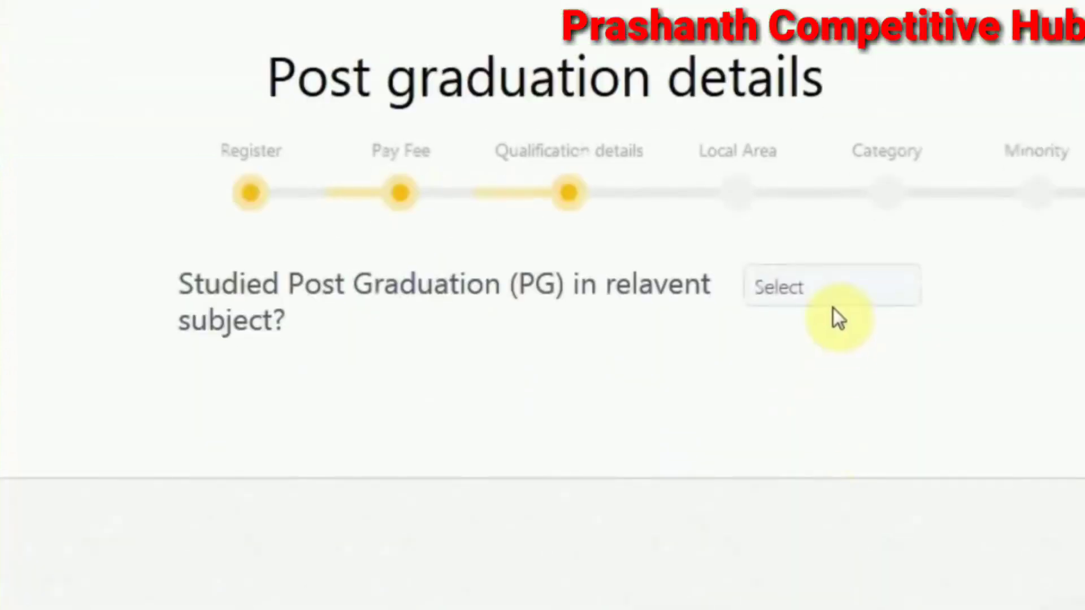
pyautogui.click(853, 291)
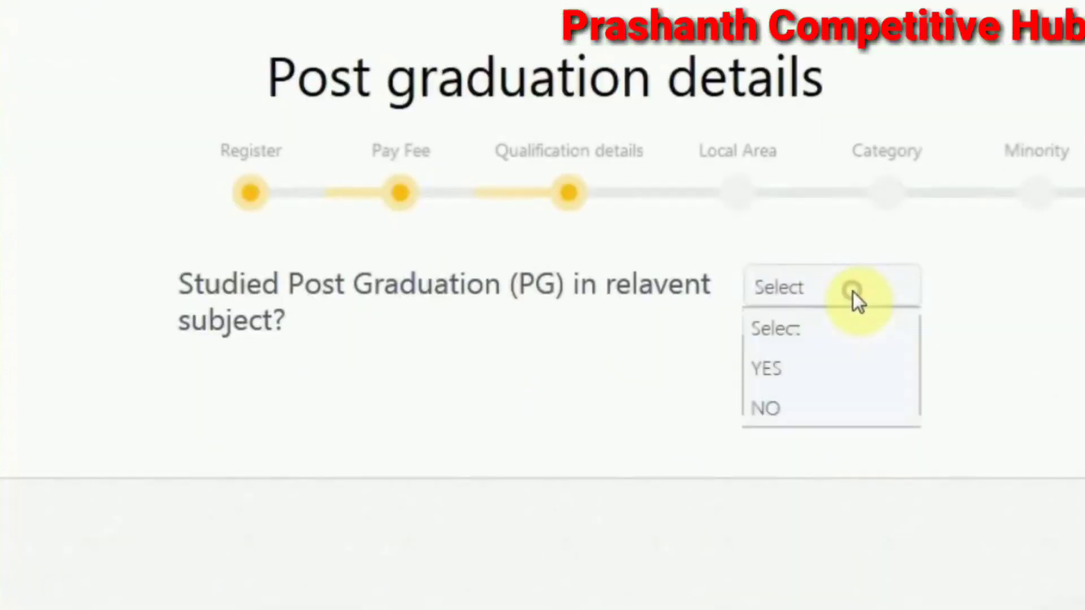
pyautogui.click(850, 392)
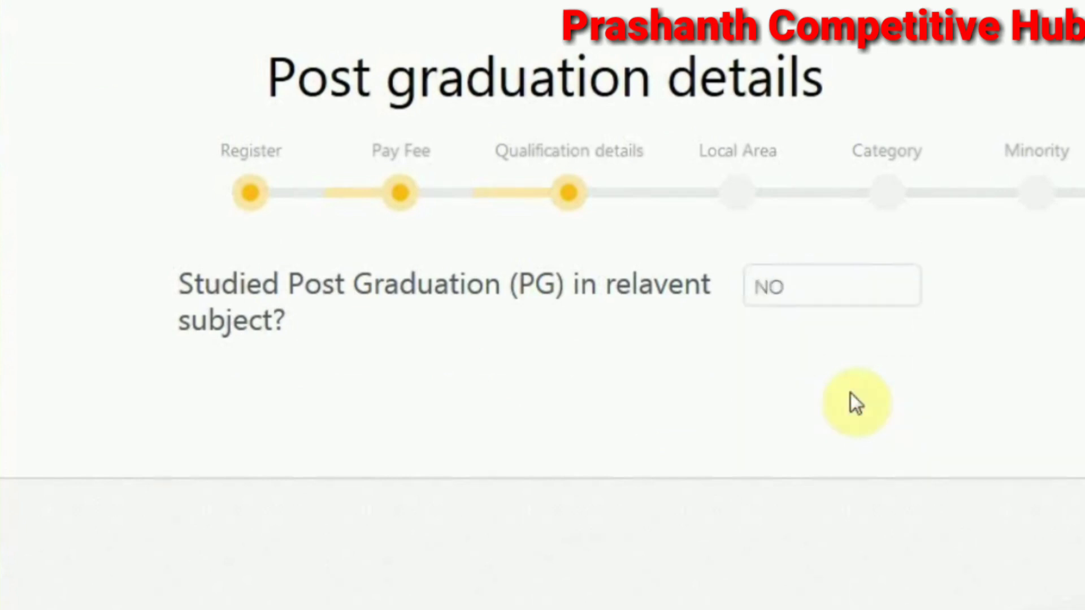
pyautogui.scroll(5, 850, 392)
pyautogui.scroll(-5, 850, 392)
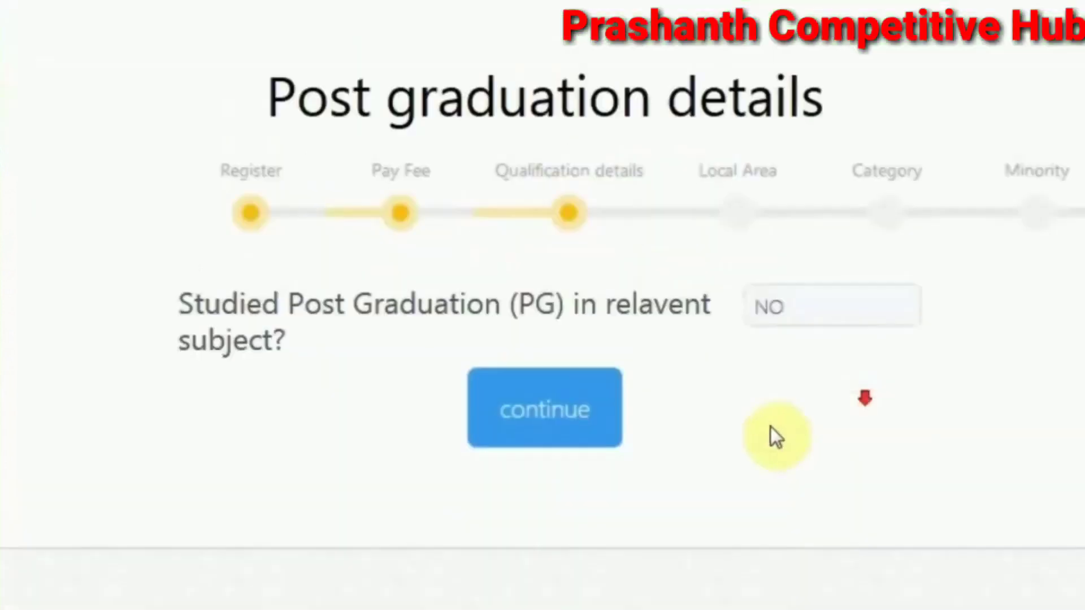
pyautogui.click(558, 387)
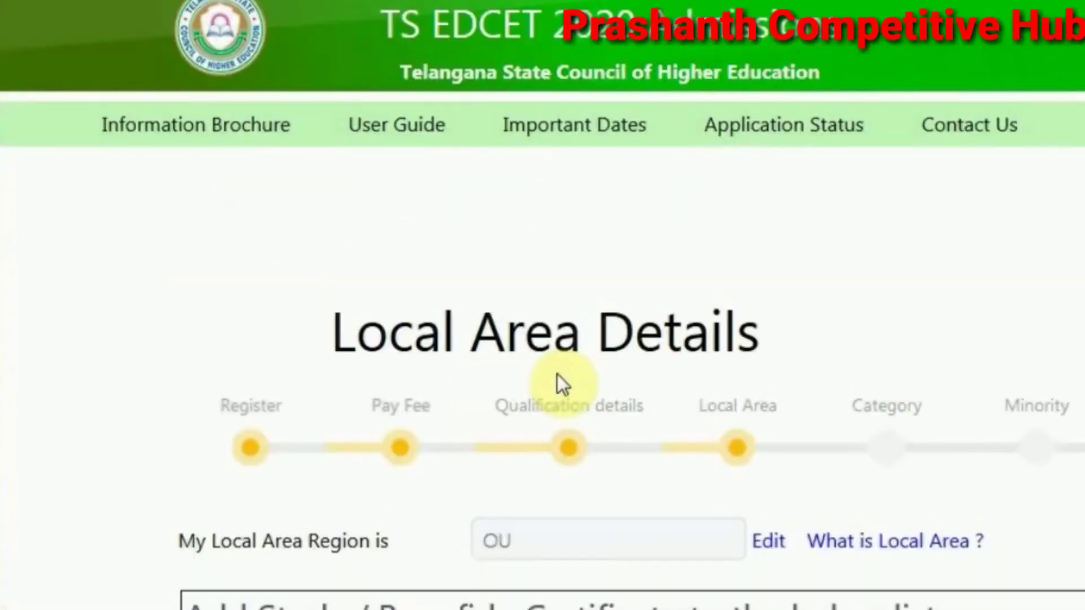
# Add a 9th class to 3rd Year study certificate with the '1 TO 10th class' file
pyautogui.scroll(-7, 557, 374)
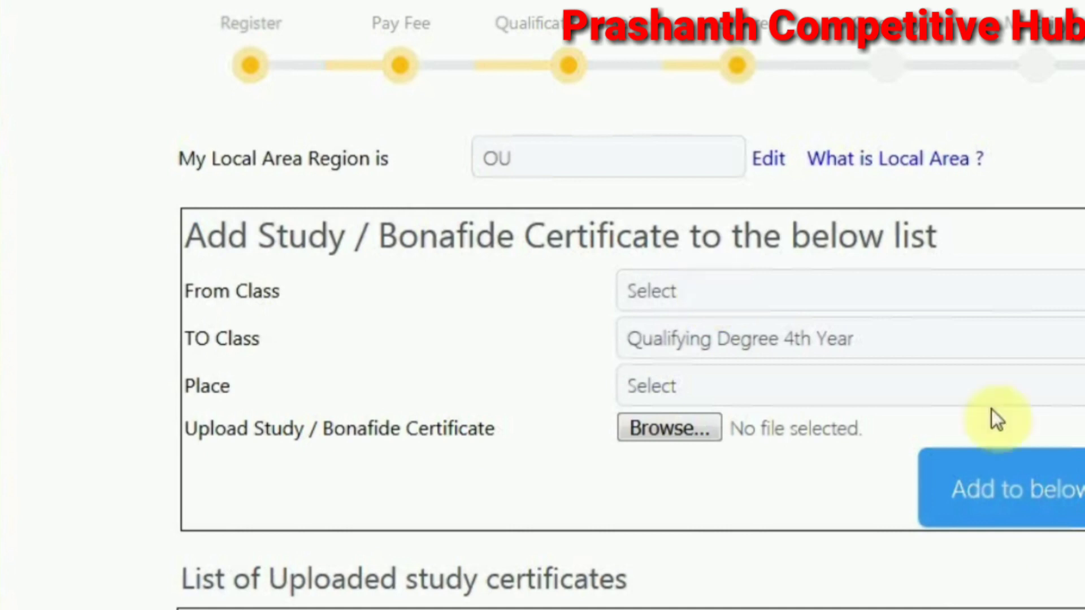
pyautogui.click(1042, 485)
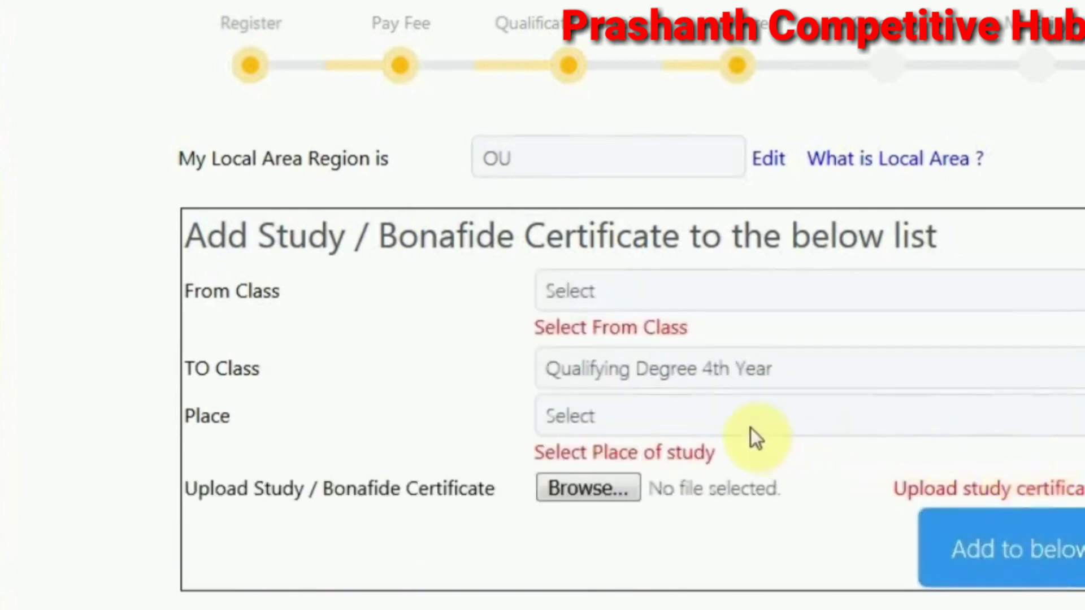
pyautogui.scroll(-4, 750, 429)
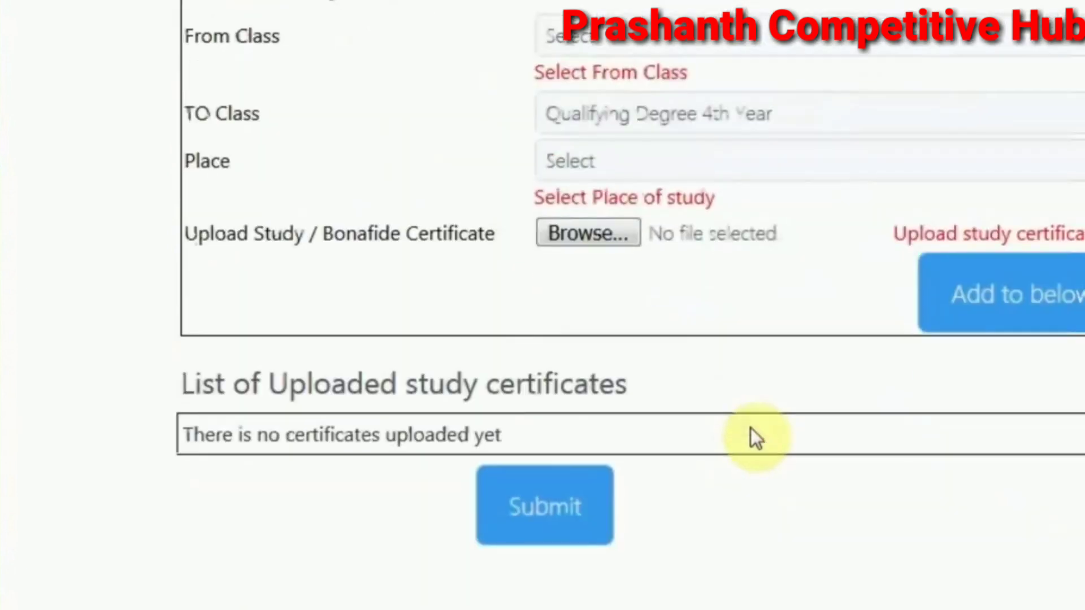
pyautogui.scroll(2, 750, 435)
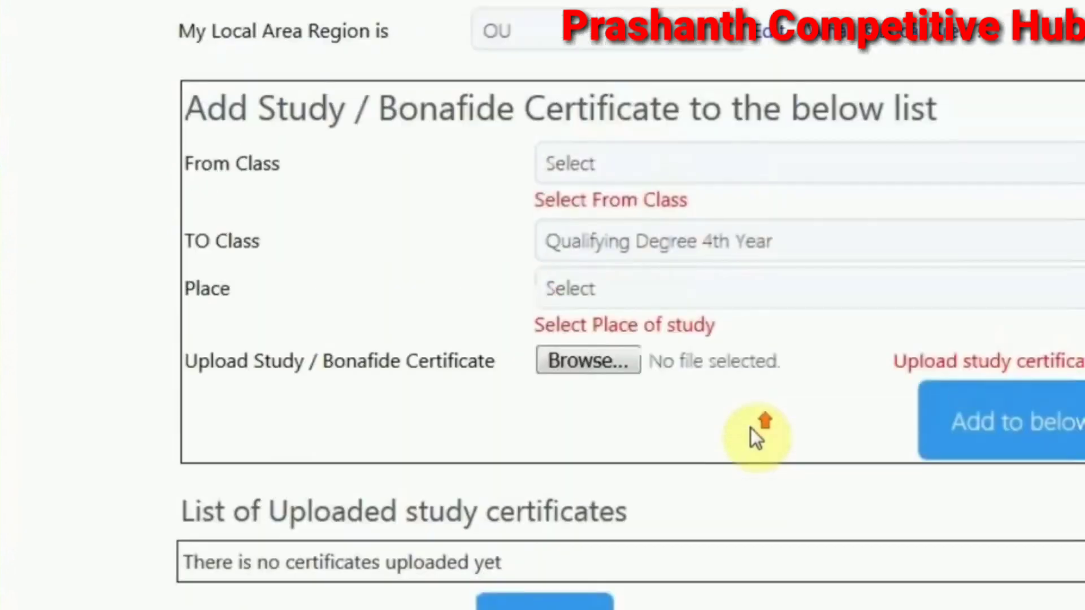
pyautogui.click(607, 167)
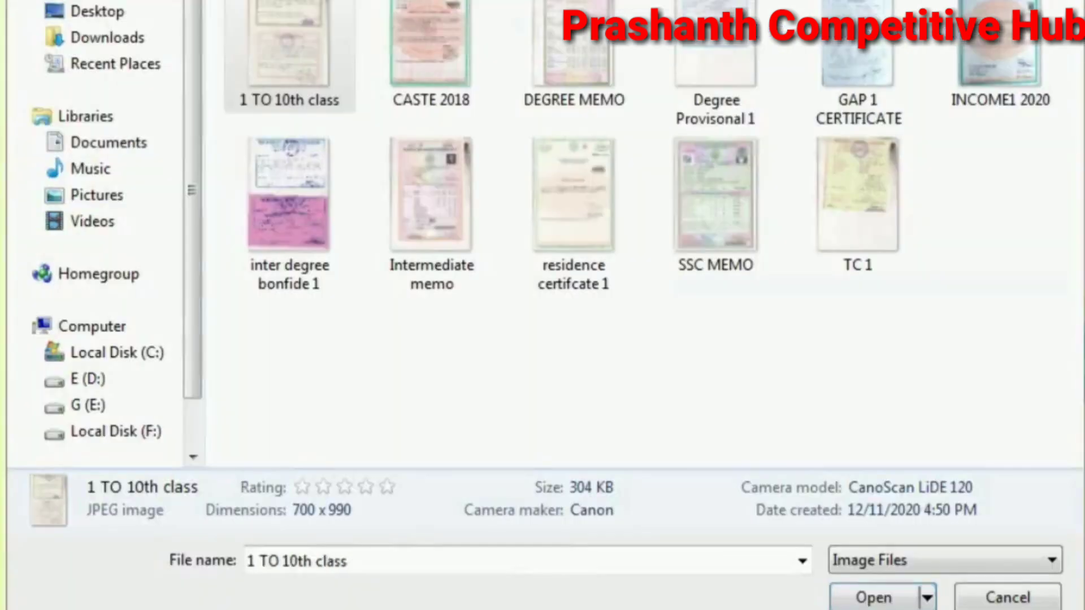
pyautogui.click(312, 62)
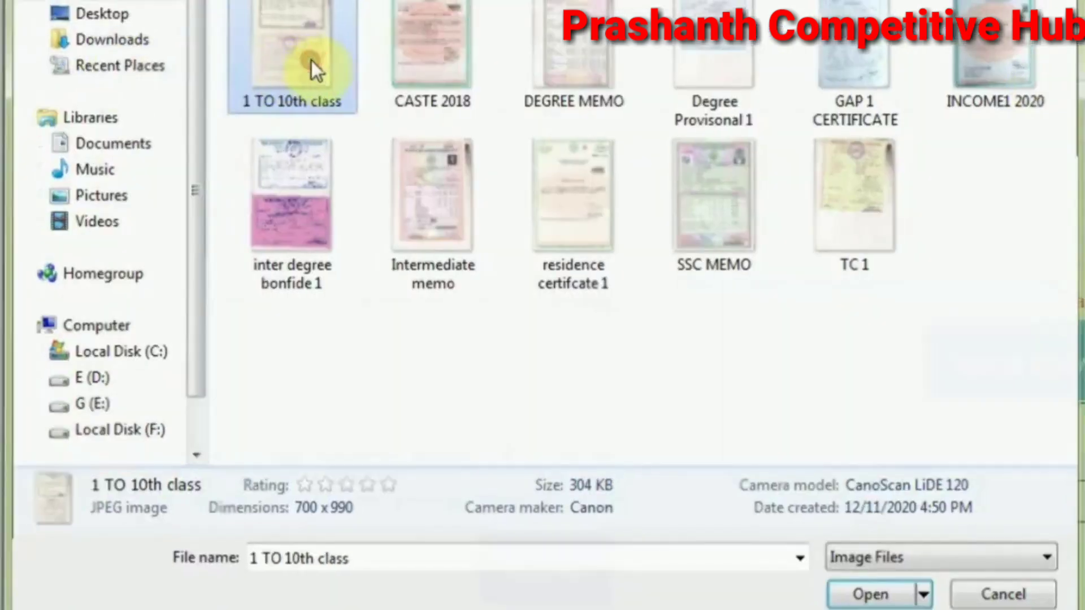
pyautogui.doubleClick(312, 62)
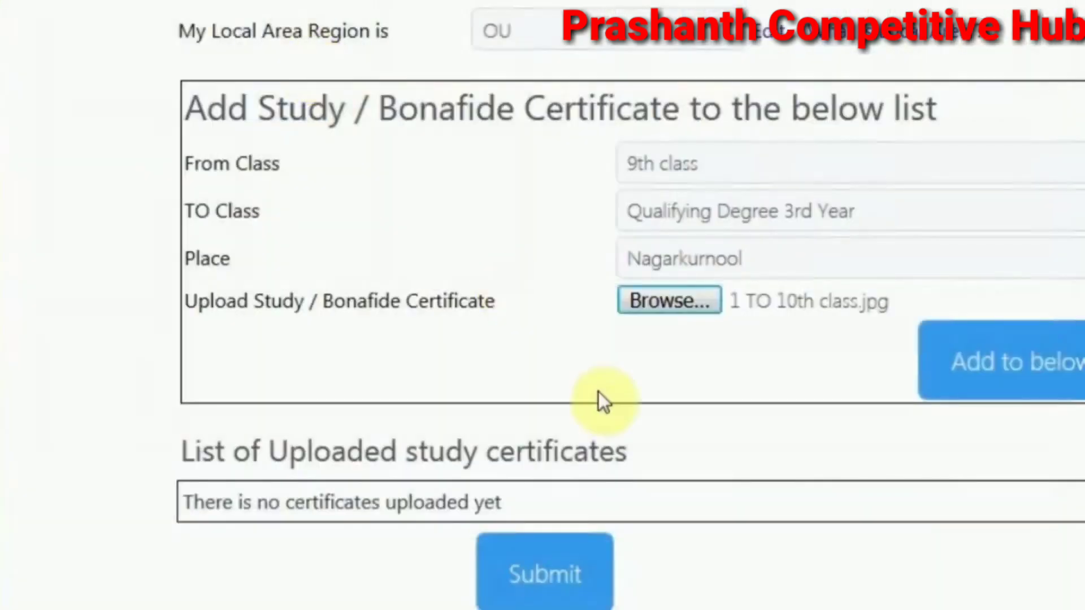
pyautogui.click(996, 384)
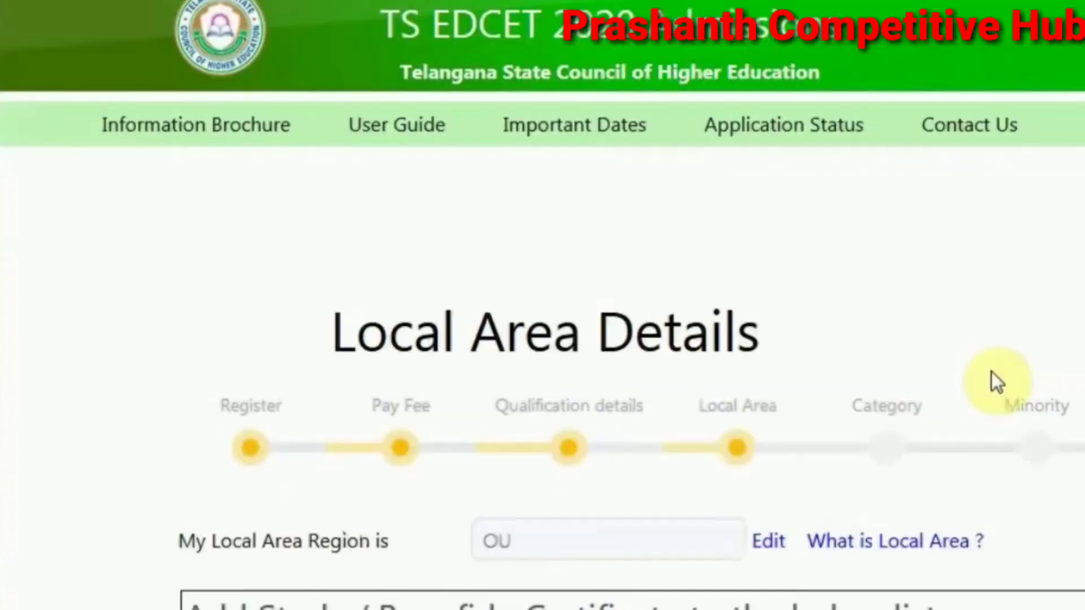
# Begin a second study certificate entry by opening the From Class list
pyautogui.scroll(-5, 991, 371)
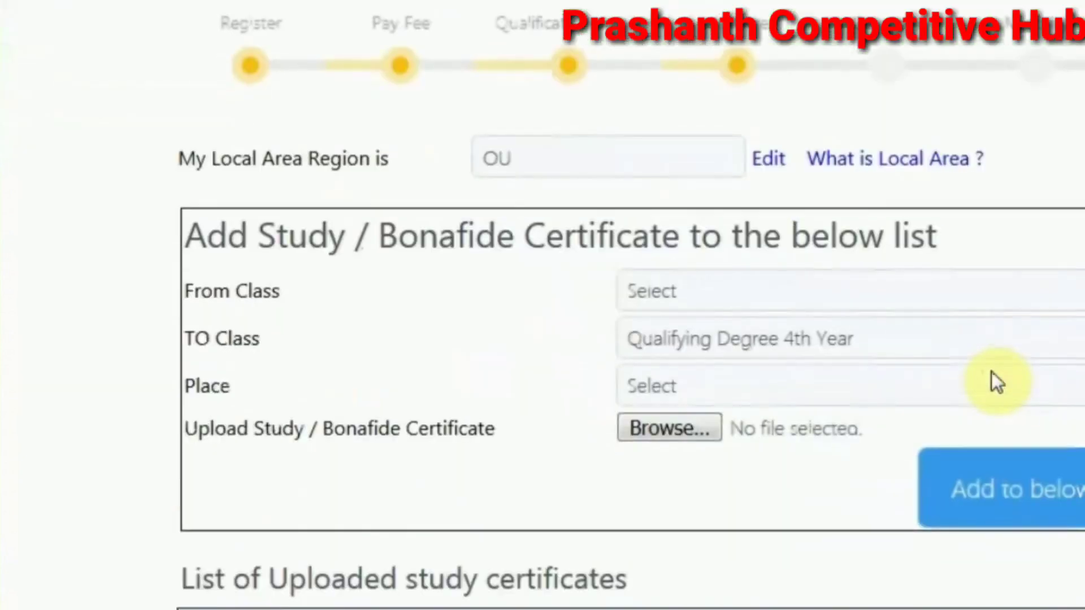
pyautogui.scroll(-2, 991, 371)
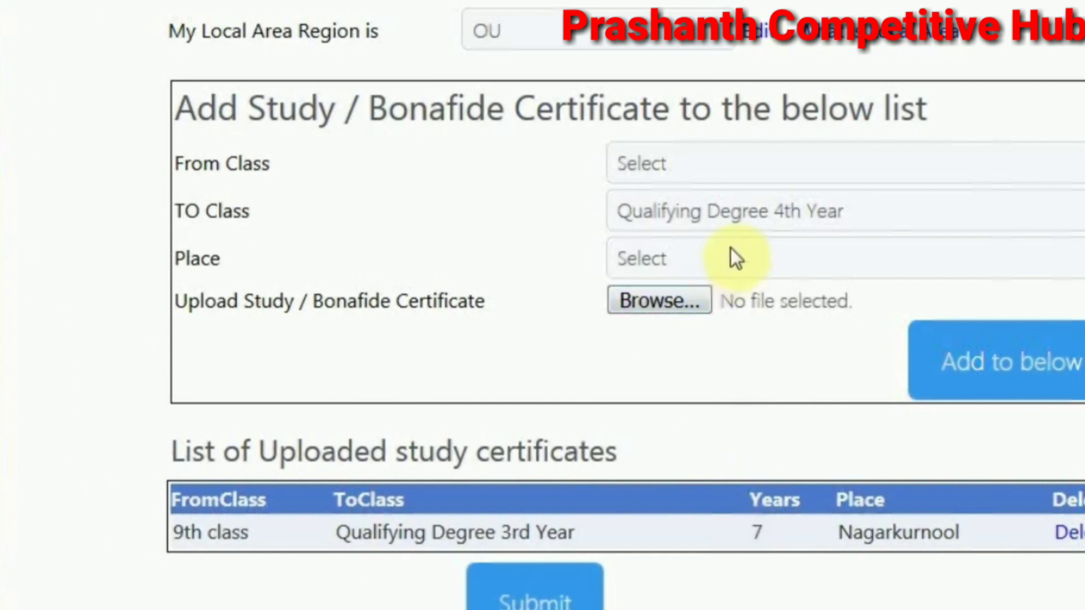
pyautogui.click(730, 165)
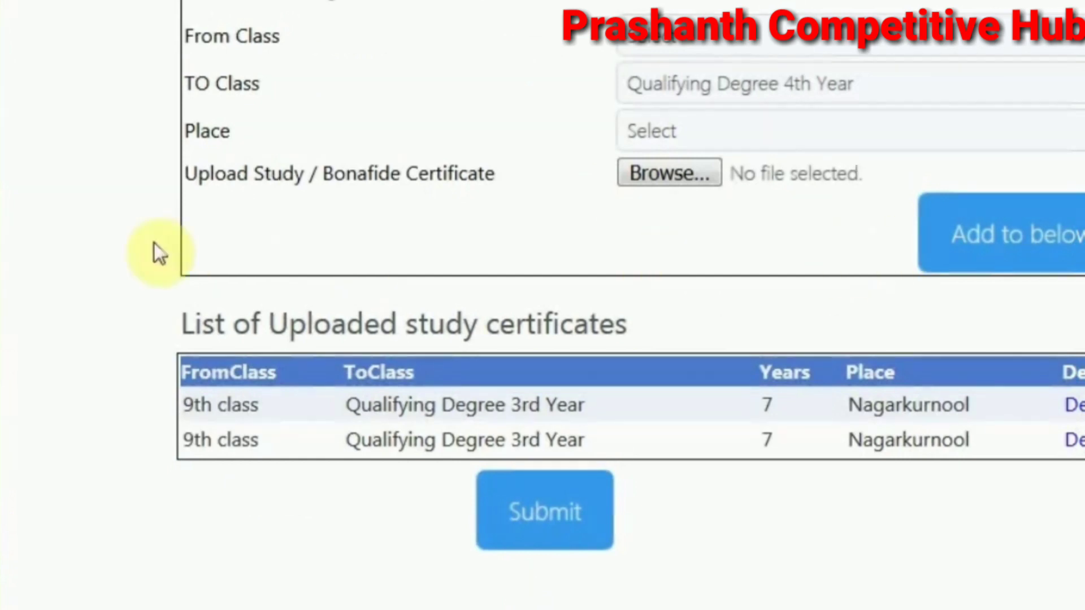
pyautogui.scroll(5, 102, 243)
pyautogui.scroll(-5, 102, 243)
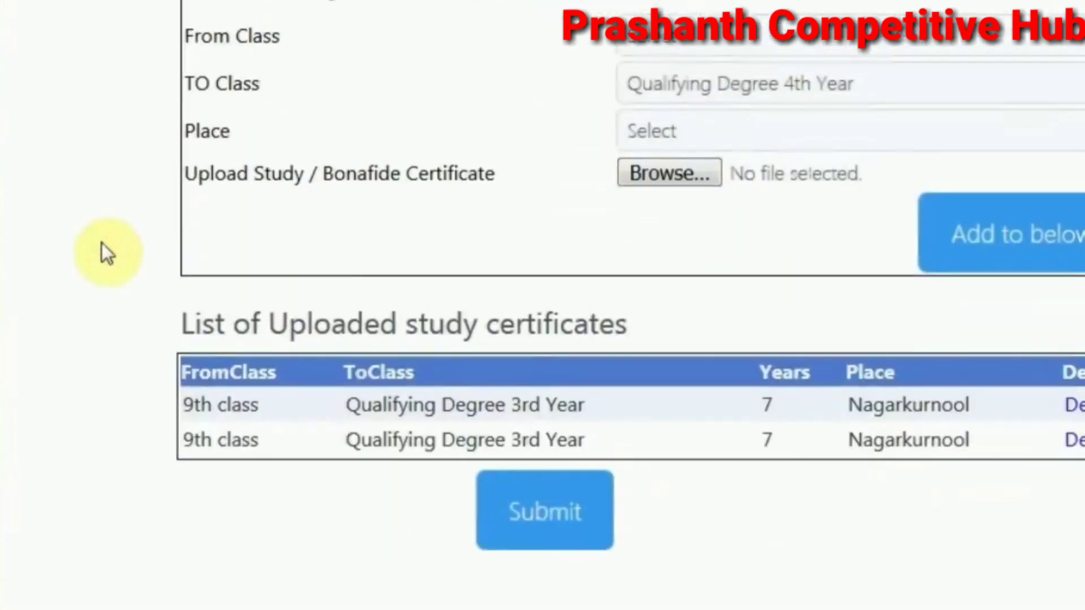
pyautogui.scroll(5, 102, 243)
pyautogui.scroll(-5, 103, 242)
pyautogui.scroll(3, 103, 242)
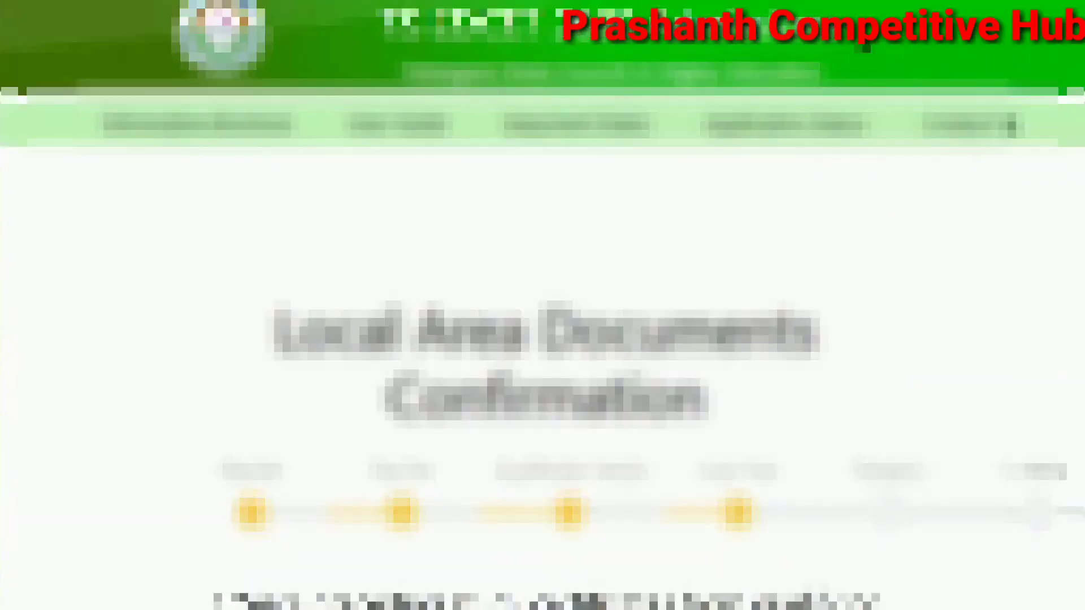
pyautogui.scroll(-7, 678, 545)
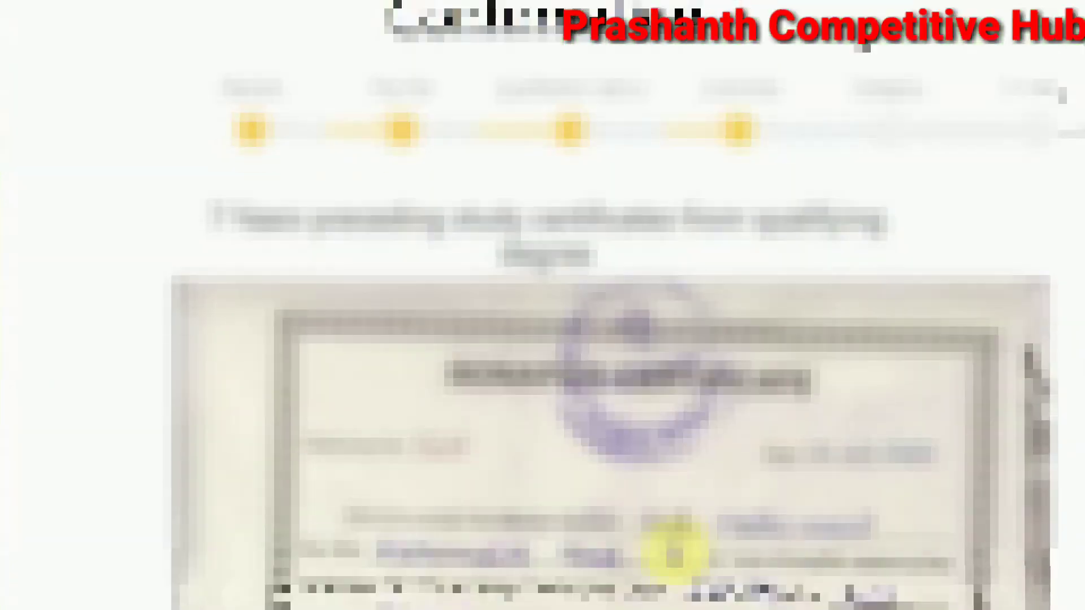
pyautogui.scroll(-3, 674, 551)
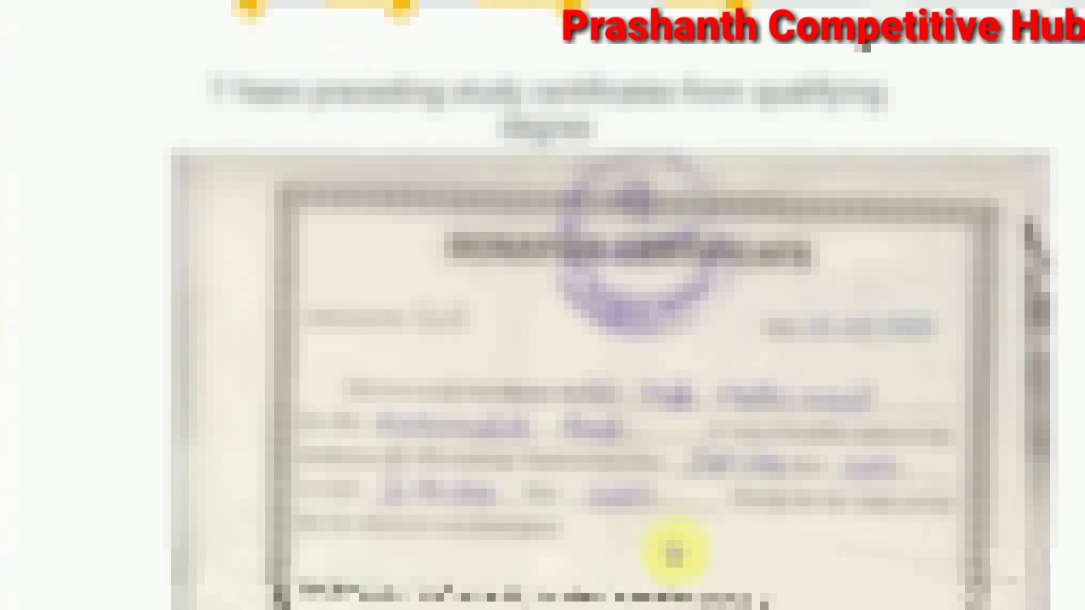
pyautogui.scroll(-3, 674, 551)
pyautogui.scroll(-8, 674, 551)
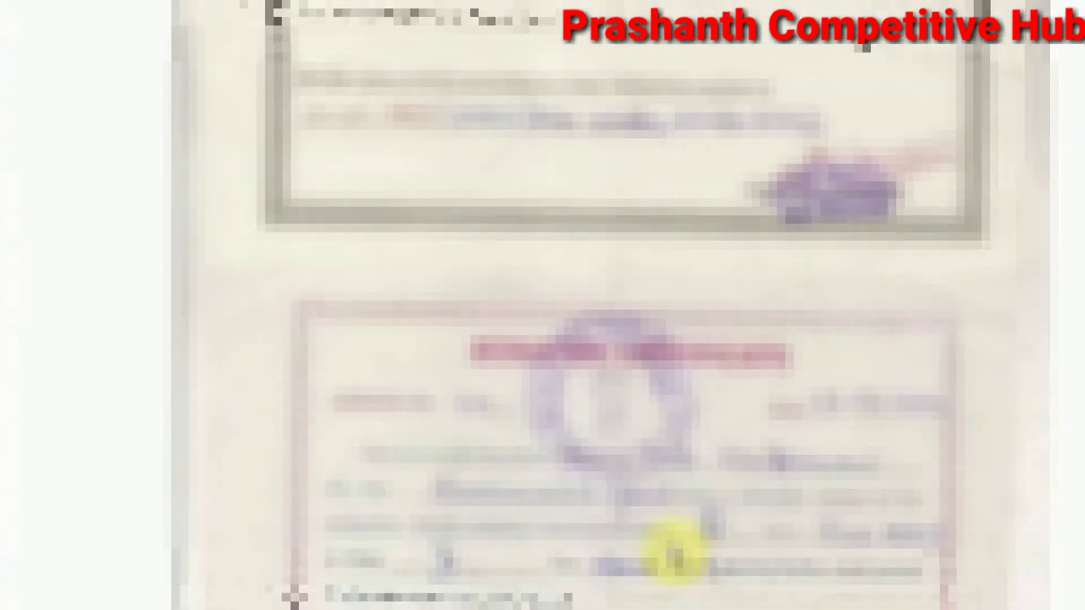
pyautogui.scroll(5, 680, 549)
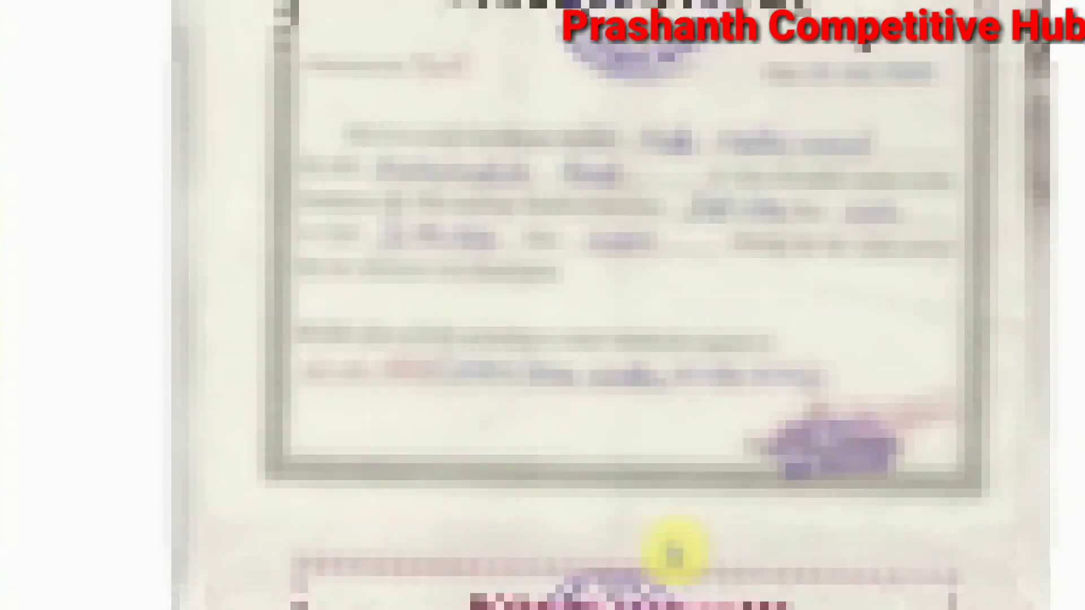
pyautogui.scroll(2, 674, 551)
pyautogui.scroll(-5, 674, 551)
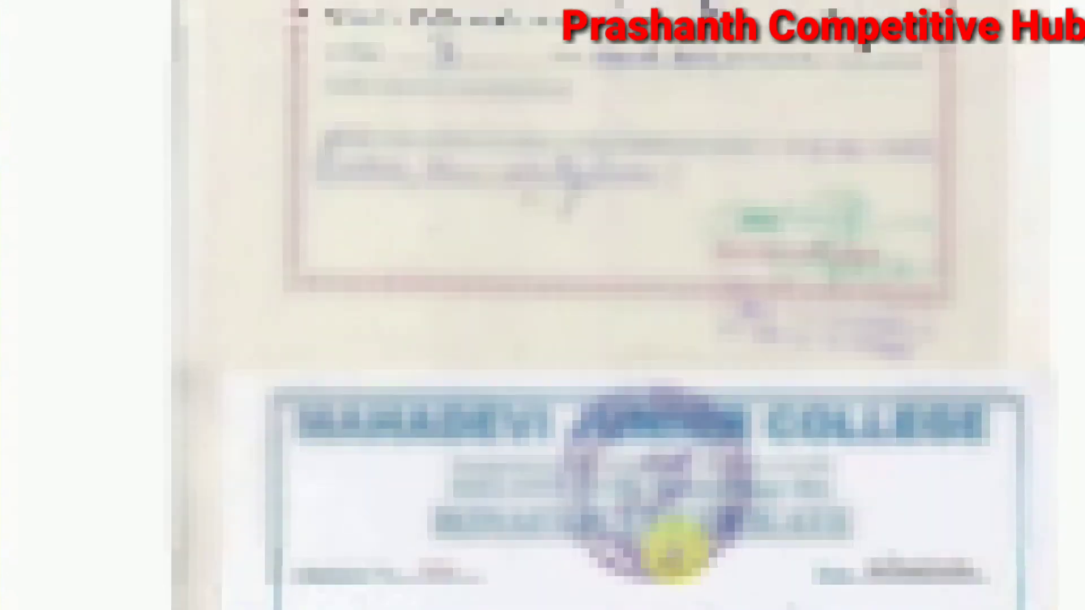